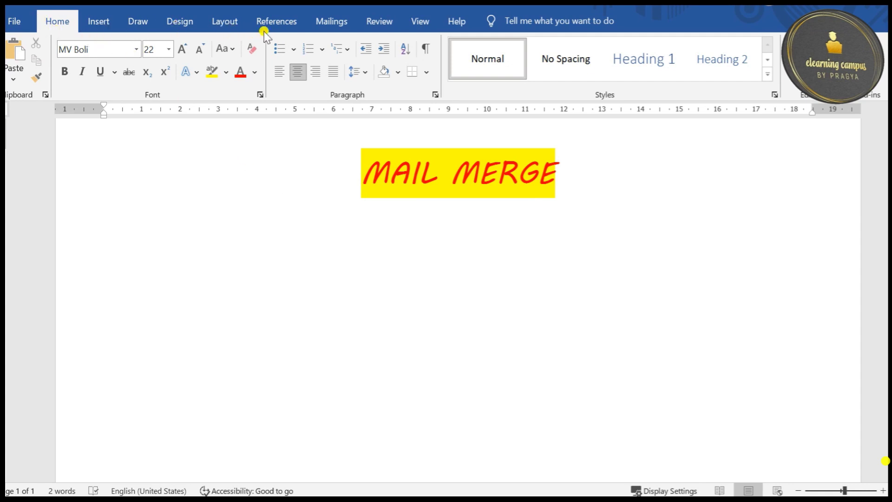
# Launch the Step-by-Step Mail Merge Wizard, advance to step 3 and choose Type a new list.
pyautogui.click(334, 22)
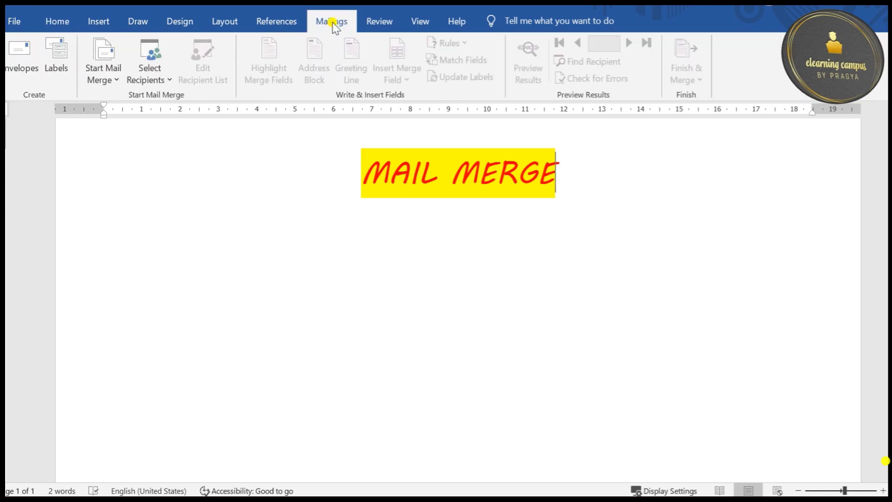
pyautogui.click(118, 79)
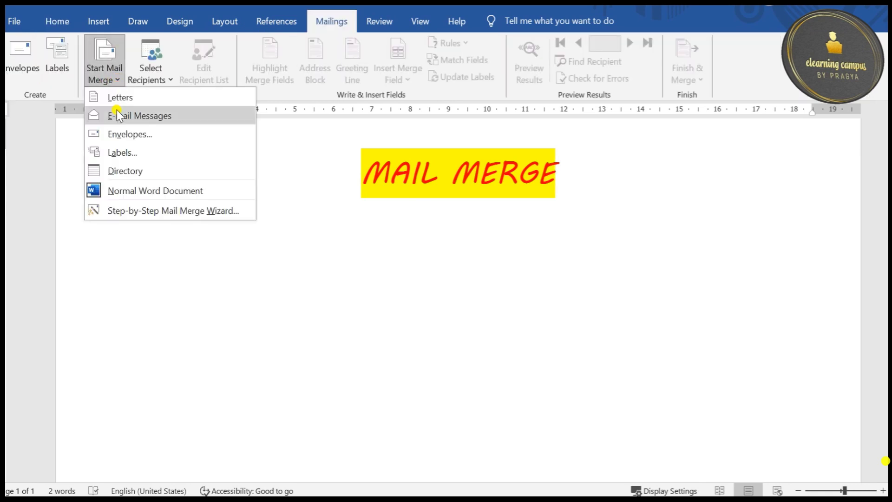
pyautogui.click(130, 212)
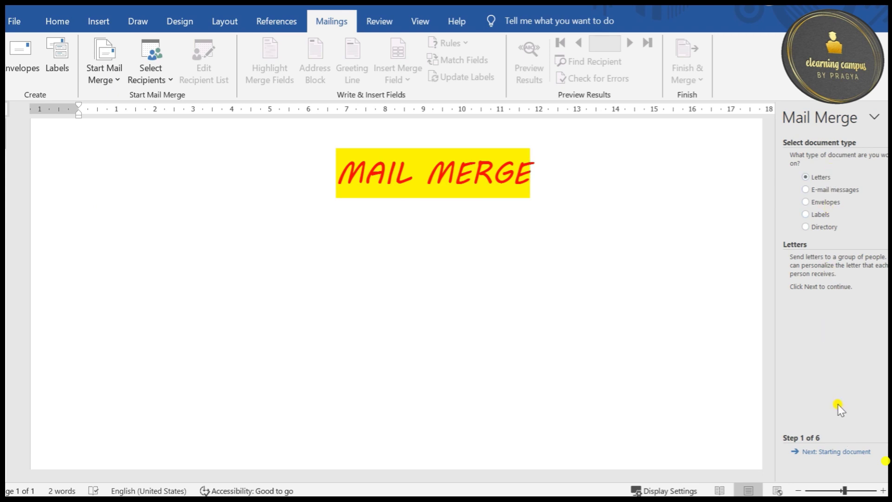
pyautogui.click(831, 455)
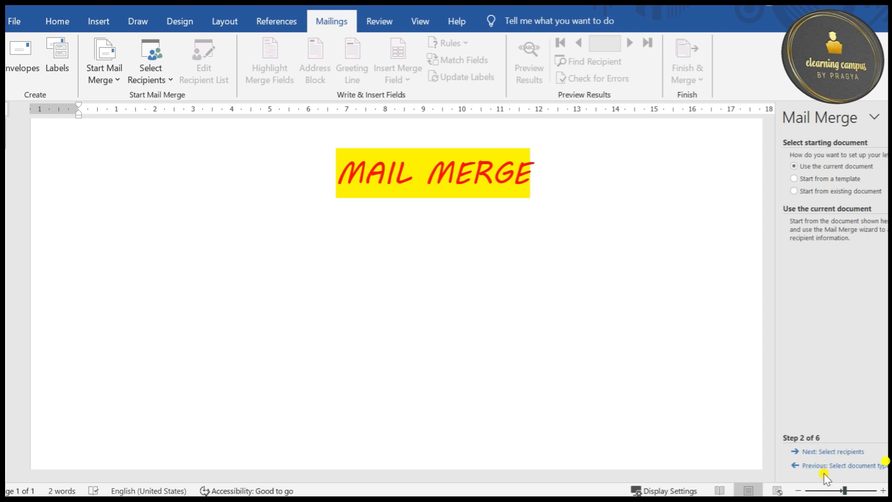
pyautogui.click(825, 460)
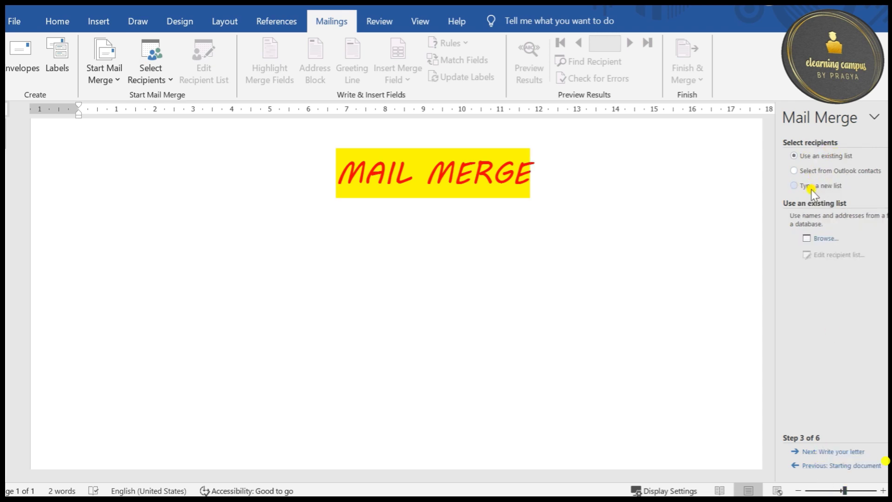
pyautogui.click(794, 185)
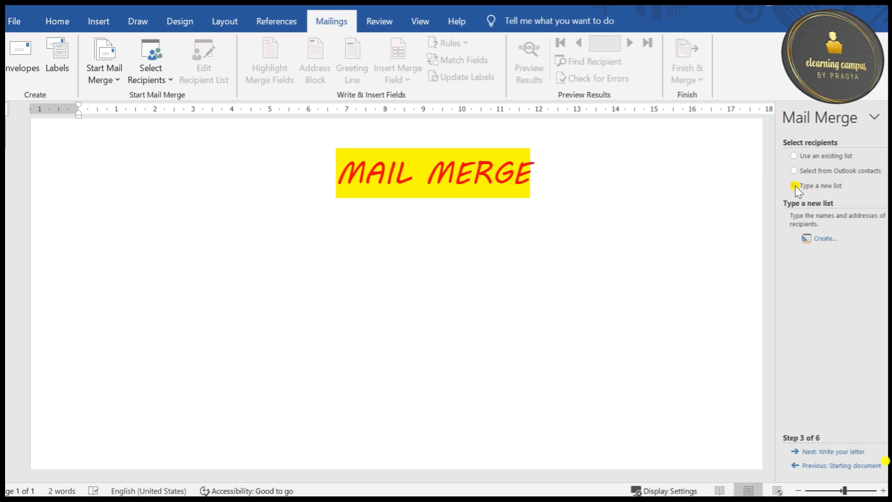
# Create a new address list with a first entry: title Mr, first and last name, city Bangalore.
pyautogui.click(818, 237)
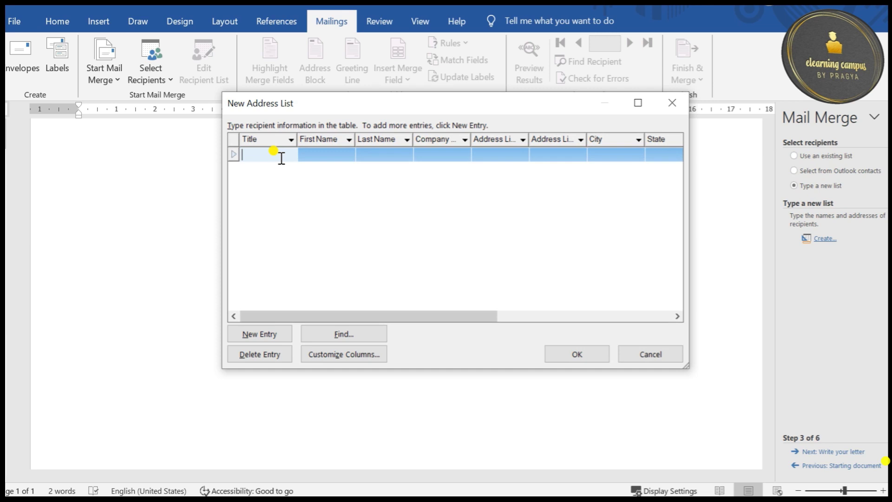
pyautogui.write('m')
pyautogui.press('BackSpace')
pyautogui.write('Mr.')
pyautogui.click(323, 155)
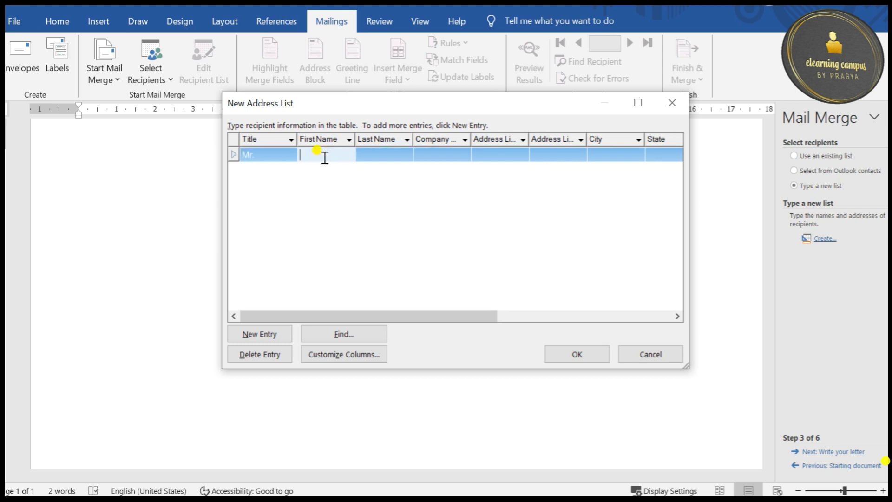
pyautogui.click(384, 156)
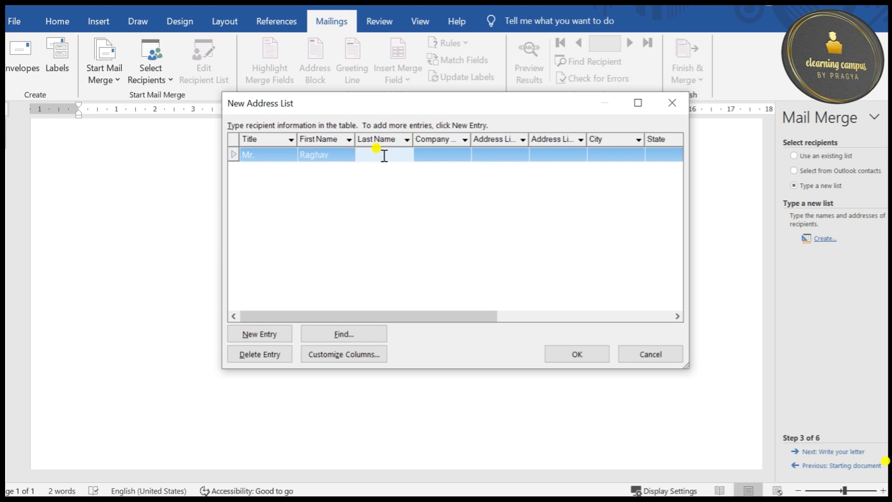
pyautogui.click(490, 157)
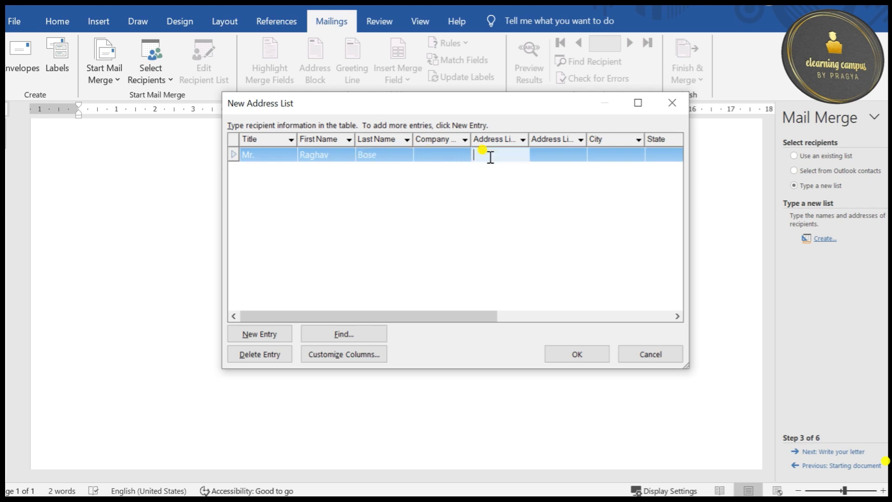
pyautogui.click(609, 154)
pyautogui.write('B')
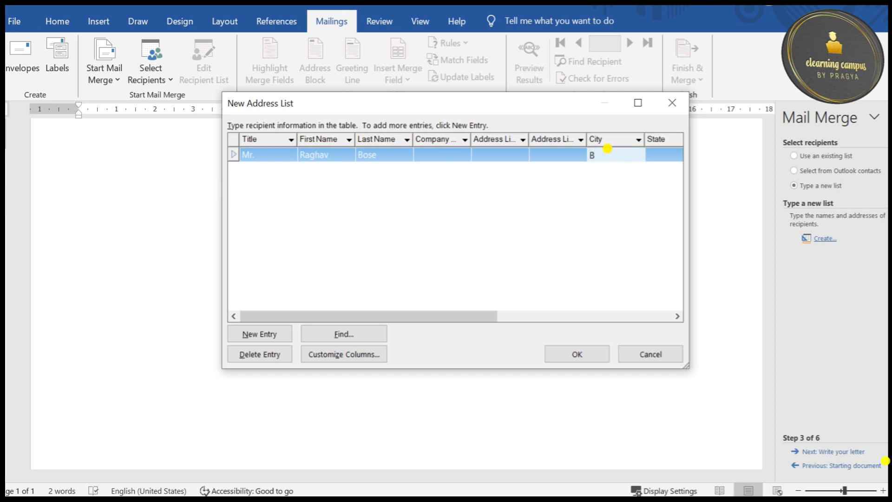
pyautogui.write('angalore')
# Add a second recipient with title Mrs., first and last name, and city Mumbai.
pyautogui.click(250, 334)
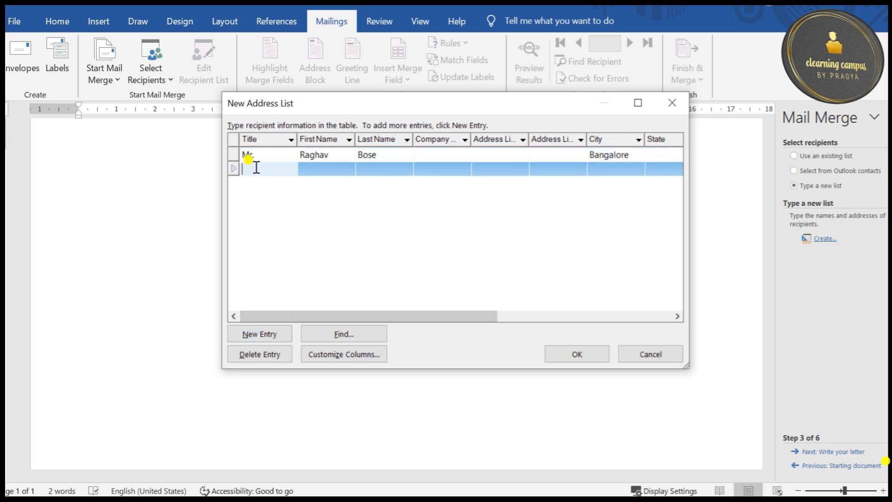
pyautogui.write('Mrs.')
pyautogui.click(316, 168)
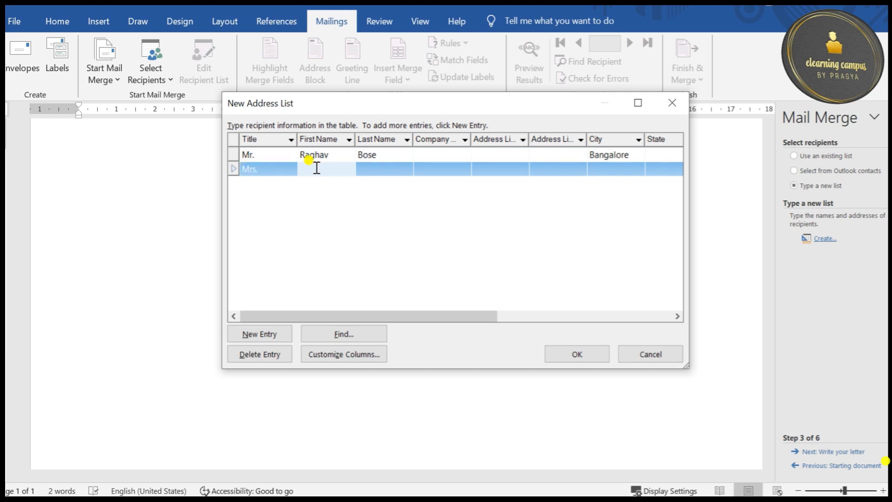
pyautogui.click(383, 170)
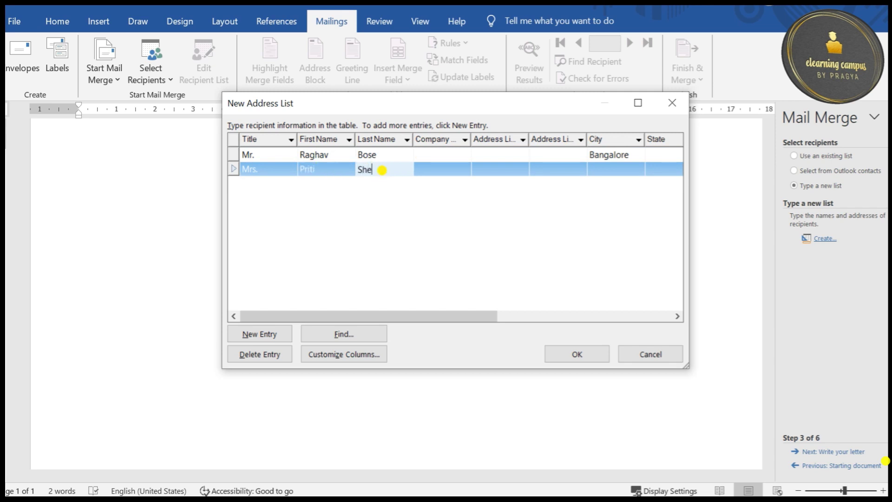
pyautogui.click(614, 168)
pyautogui.write('Mum')
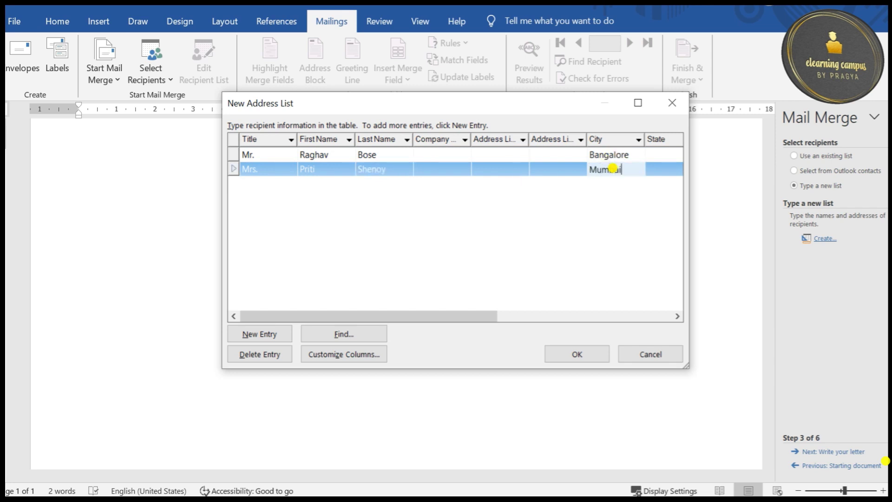
pyautogui.write('bai')
pyautogui.moveTo(386, 317); pyautogui.dragTo(347, 315)
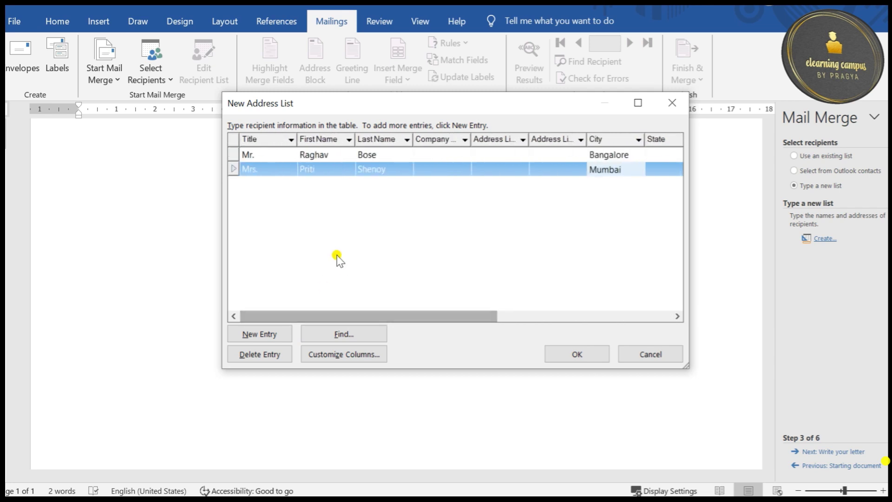
# Add a third recipient with title Ms., first and last name, and city Indore.
pyautogui.click(257, 334)
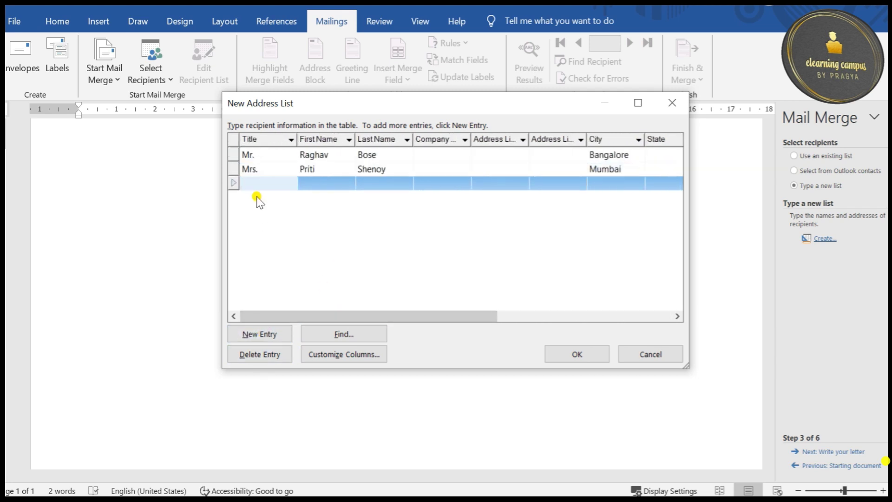
pyautogui.write('Ms.')
pyautogui.click(314, 185)
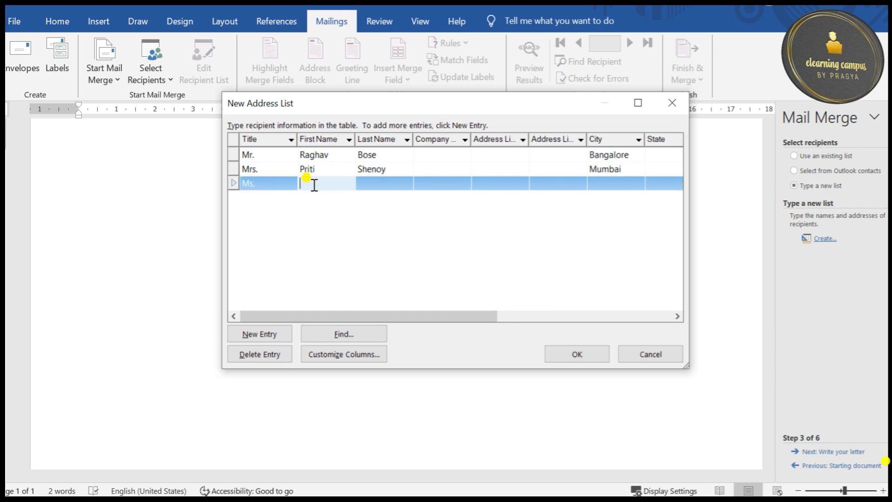
pyautogui.click(374, 184)
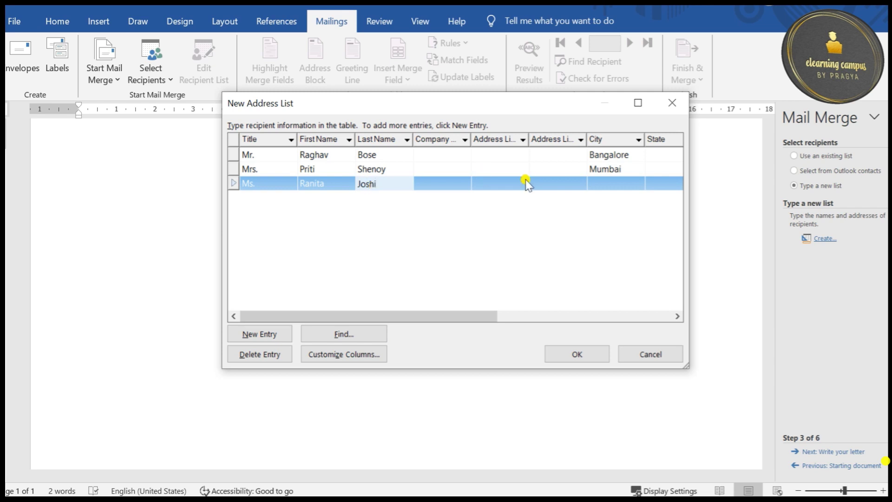
pyautogui.click(625, 181)
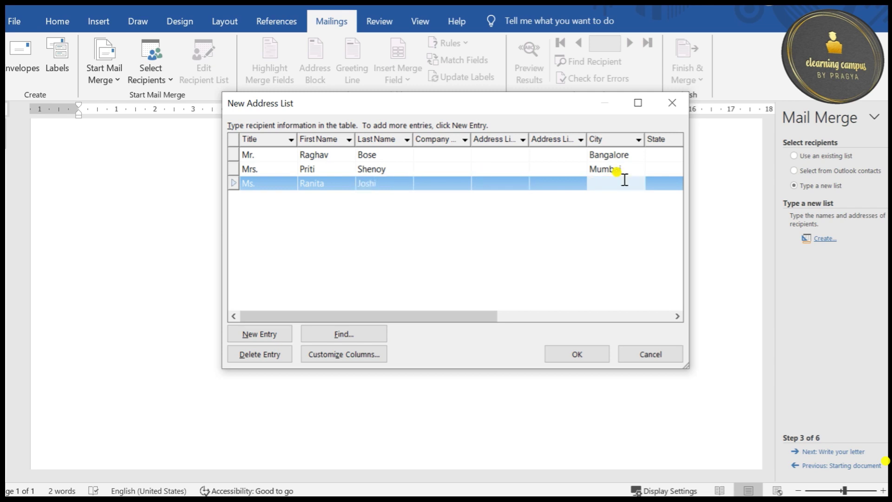
pyautogui.write('Indore')
# In Customize Address List, delete the Company Name field.
pyautogui.click(335, 356)
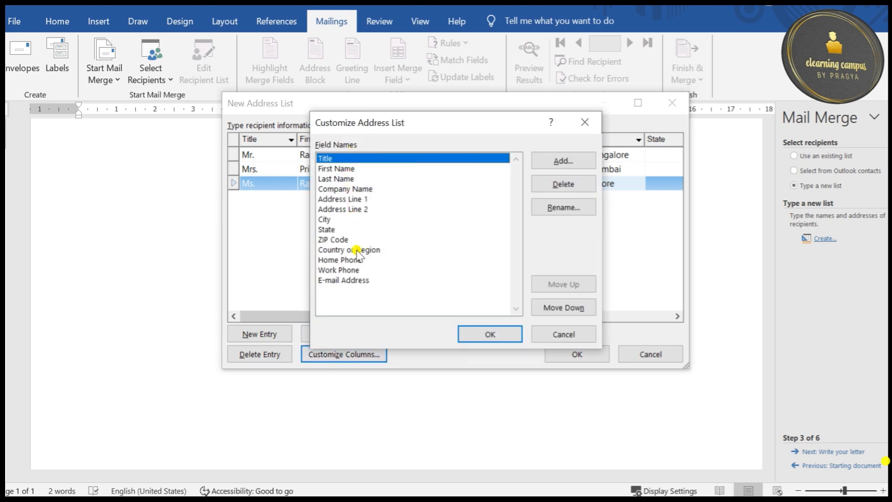
pyautogui.click(346, 189)
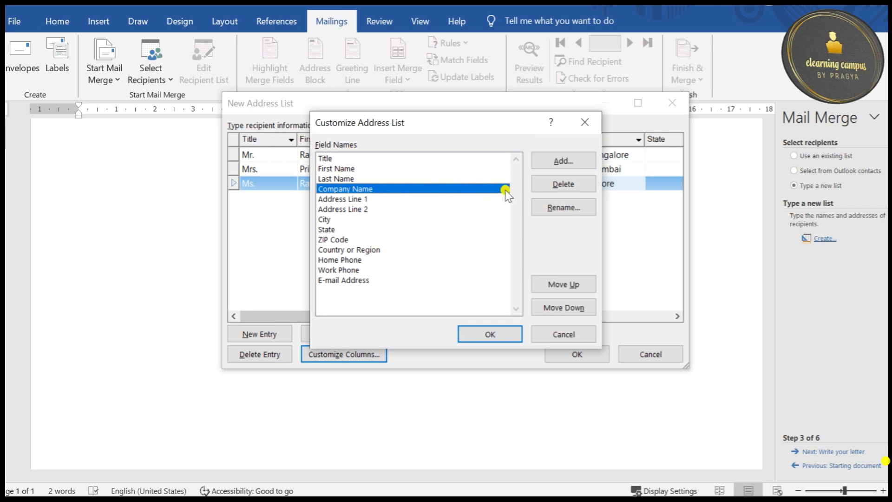
pyautogui.click(568, 183)
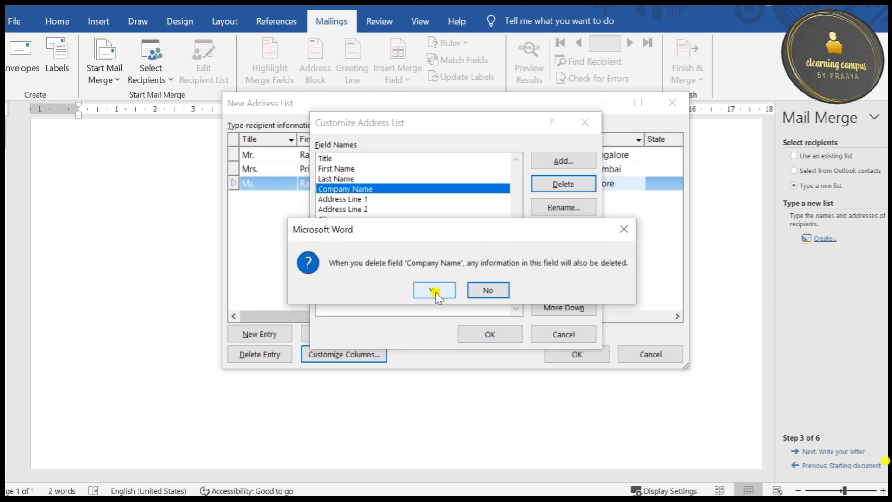
pyautogui.click(435, 290)
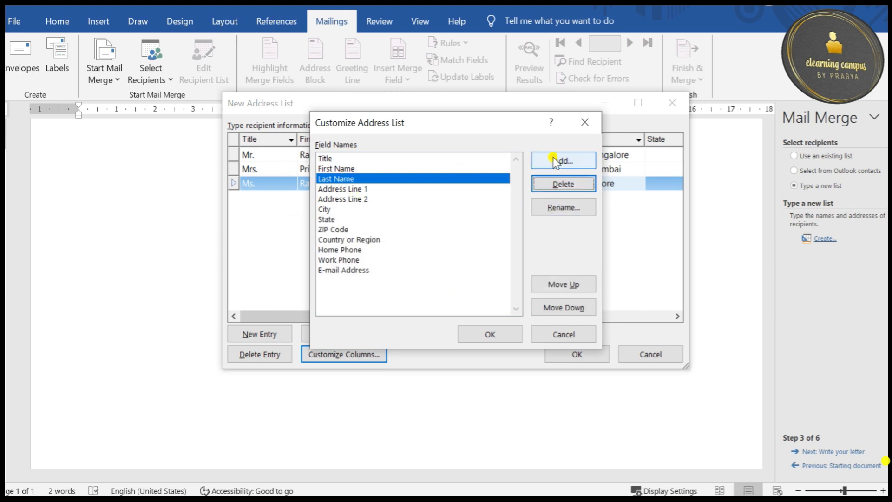
# Try renaming the State field, then abandon the rename.
pyautogui.click(331, 219)
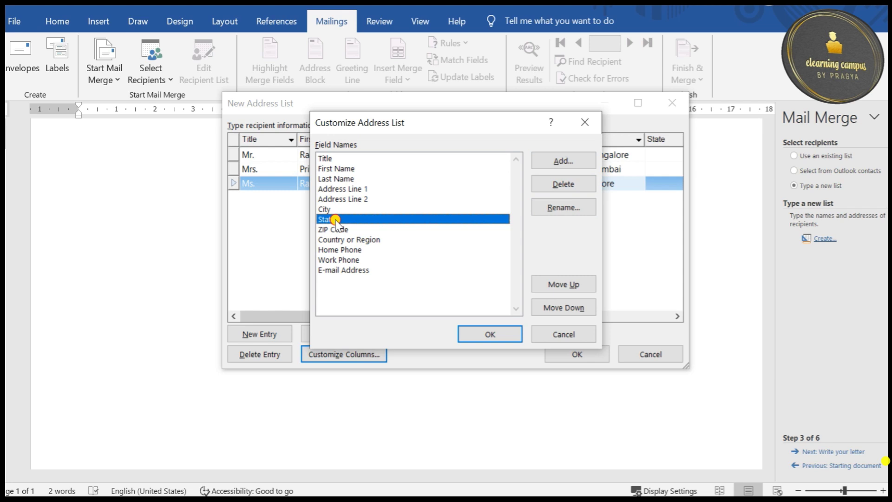
pyautogui.click(562, 208)
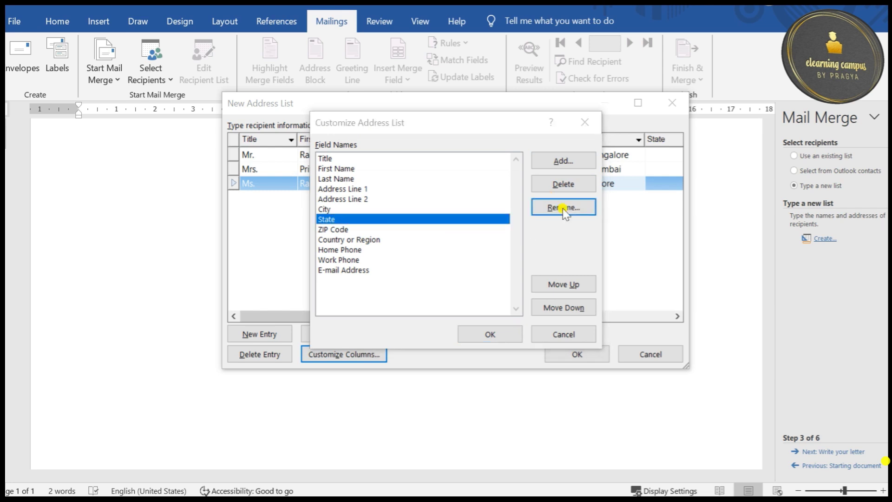
pyautogui.click(421, 243)
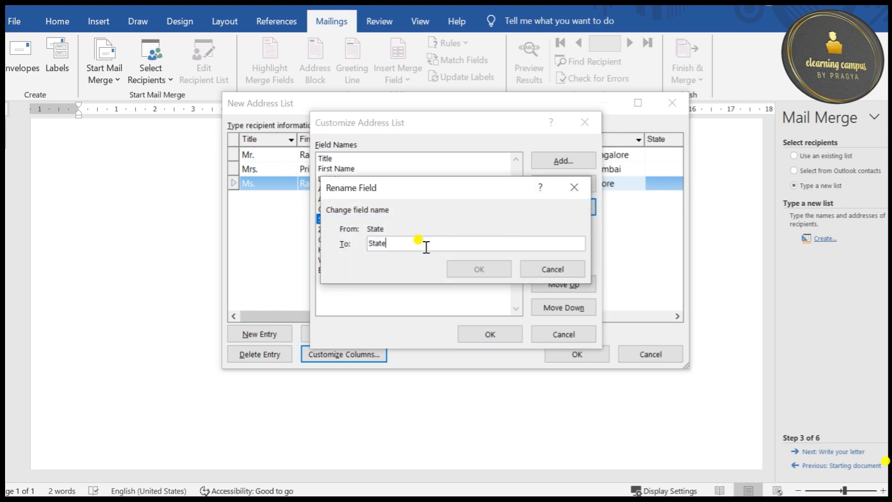
pyautogui.press('BackSpace')
pyautogui.press('BackSpace')
pyautogui.press('BackSpace')
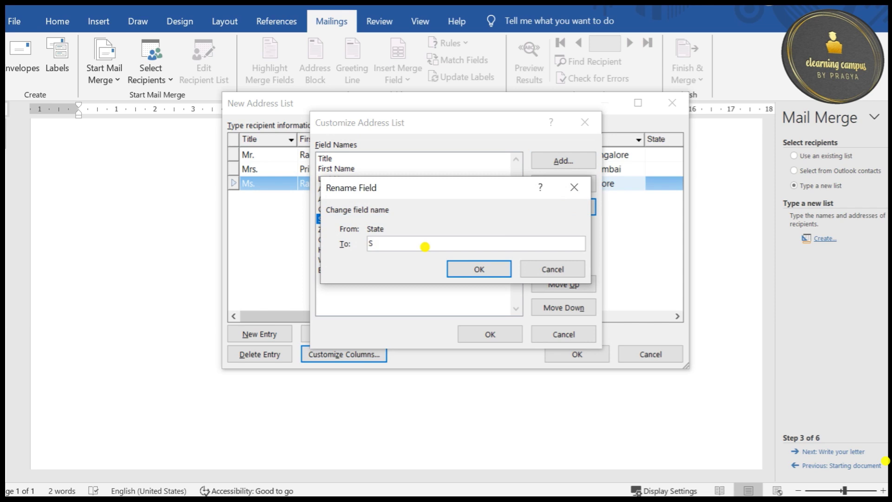
pyautogui.write('ate')
pyautogui.click(489, 269)
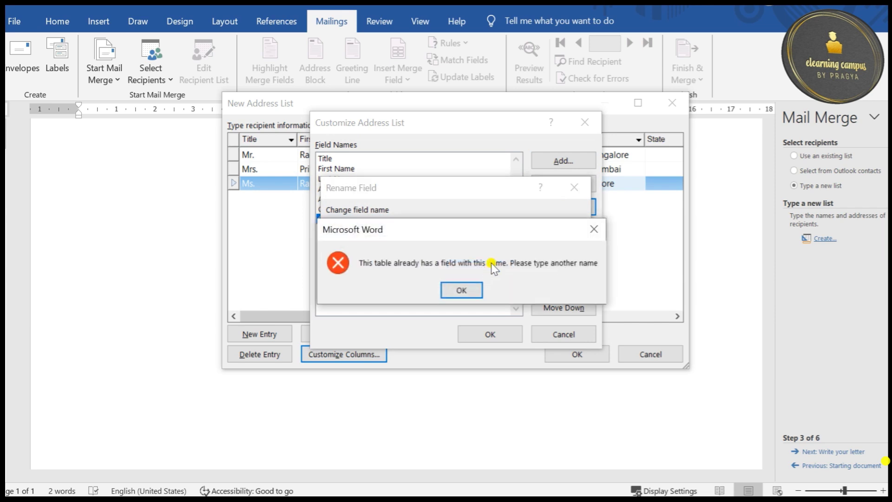
pyautogui.click(466, 293)
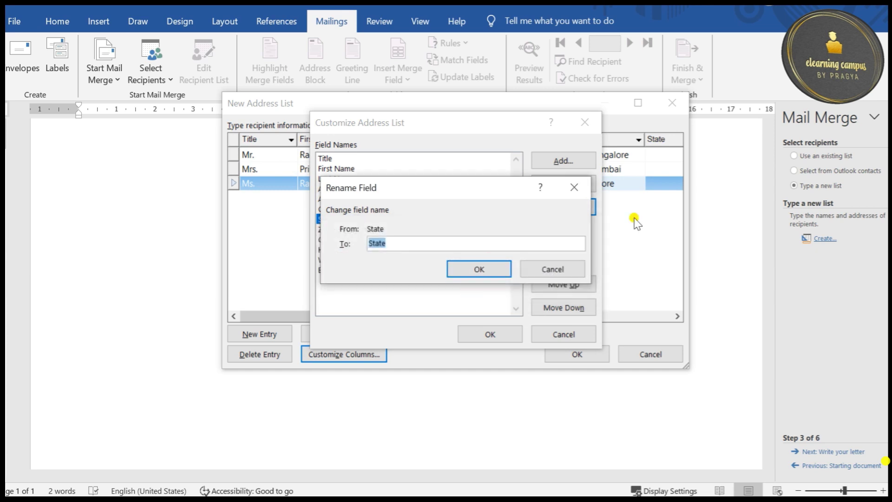
pyautogui.click(564, 268)
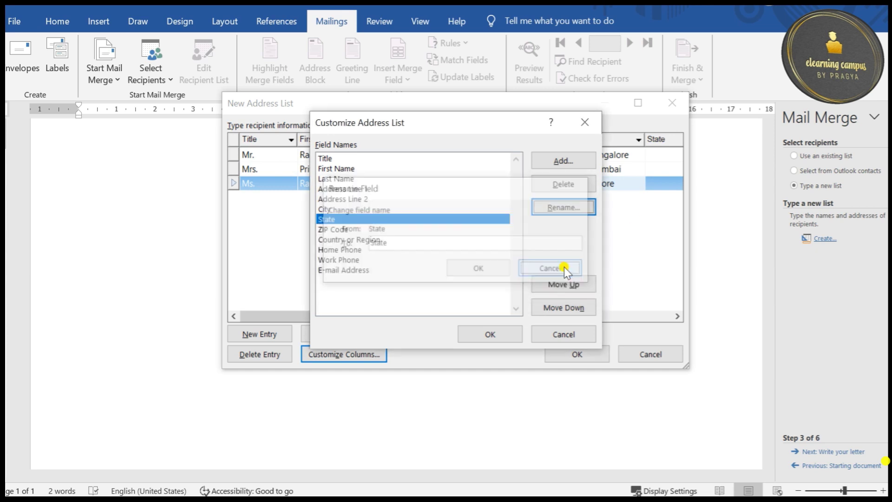
# Add a field named 'new field', move it up and back down, then cancel all field changes.
pyautogui.click(574, 163)
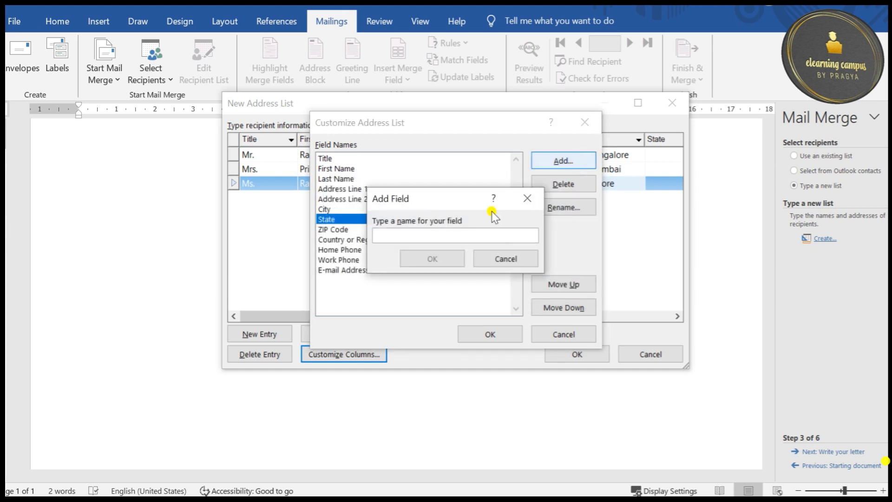
pyautogui.write('new ')
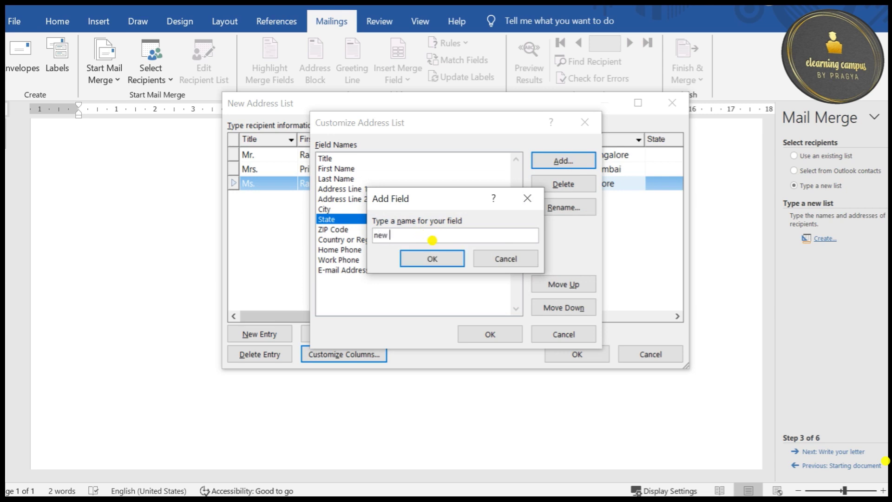
pyautogui.write('field')
pyautogui.click(421, 256)
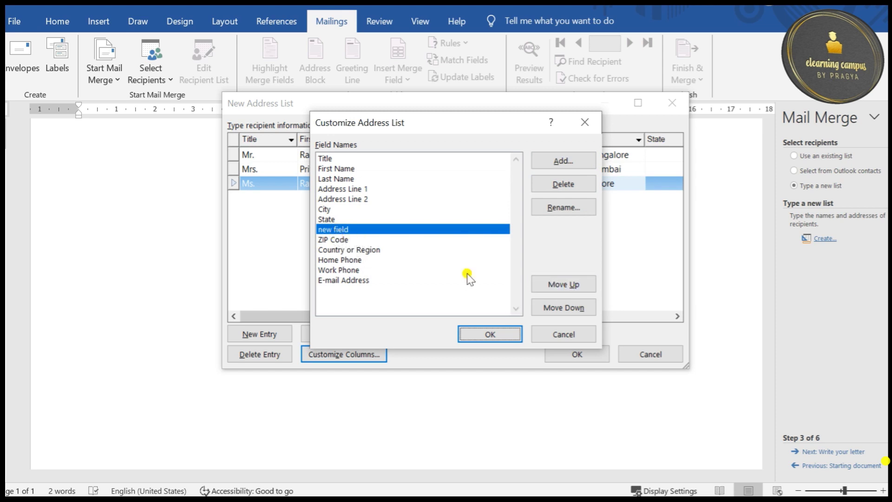
pyautogui.click(580, 285)
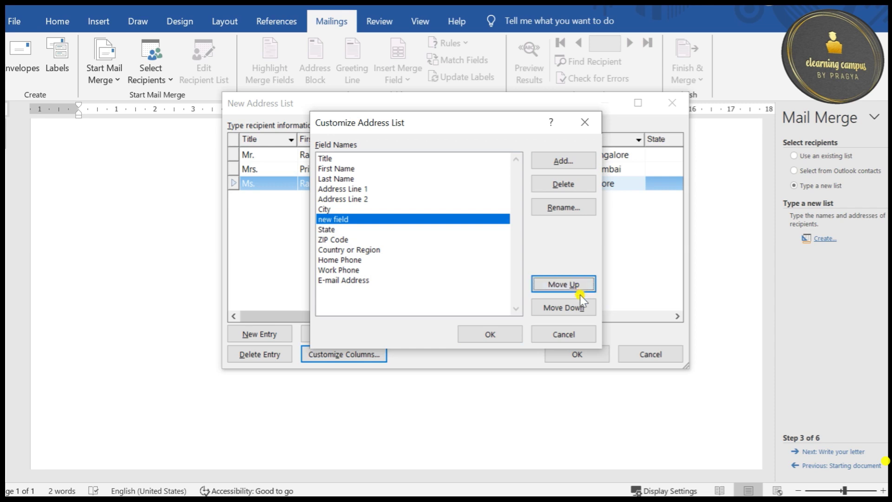
pyautogui.click(580, 308)
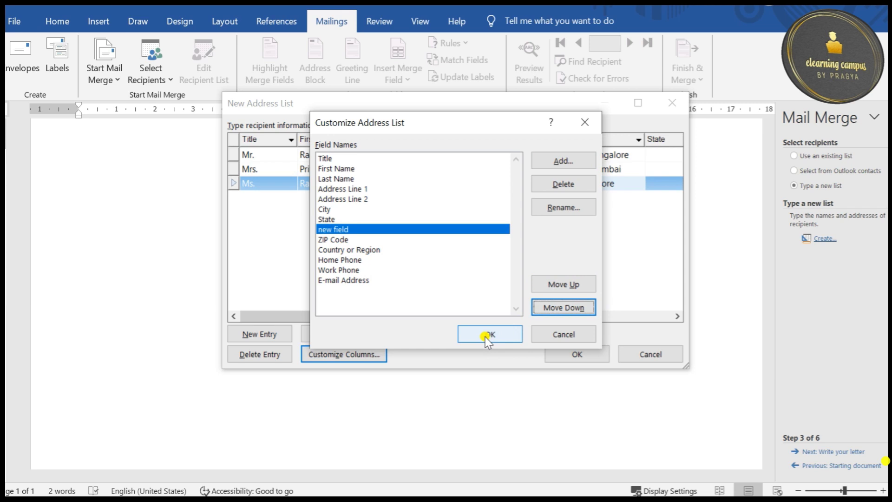
pyautogui.click(582, 335)
pyautogui.click(372, 222)
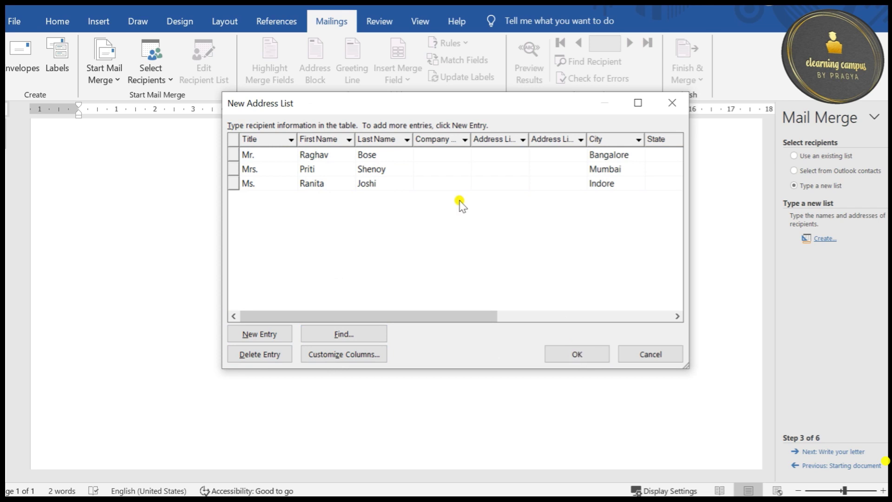
# Save the three-recipient address list as 'My DataS' in My Data Sources.
pyautogui.click(581, 365)
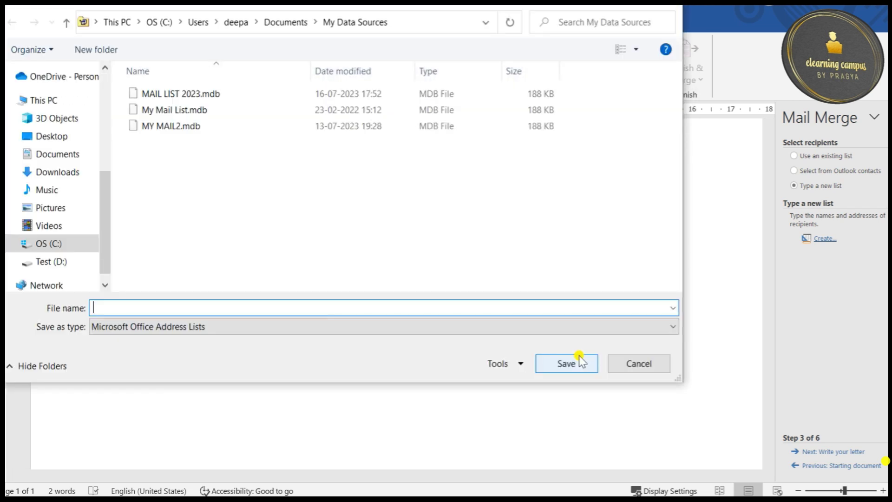
pyautogui.moveTo(537, 6); pyautogui.dragTo(623, 34)
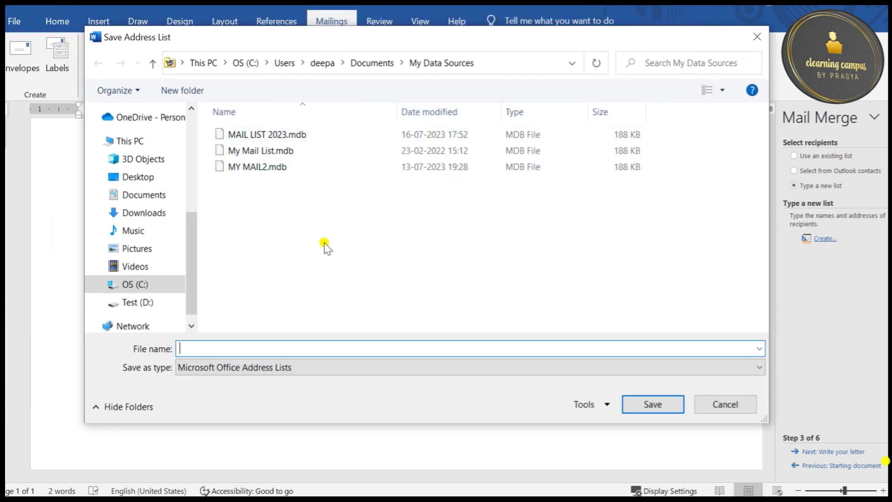
pyautogui.click(267, 348)
pyautogui.write('My ')
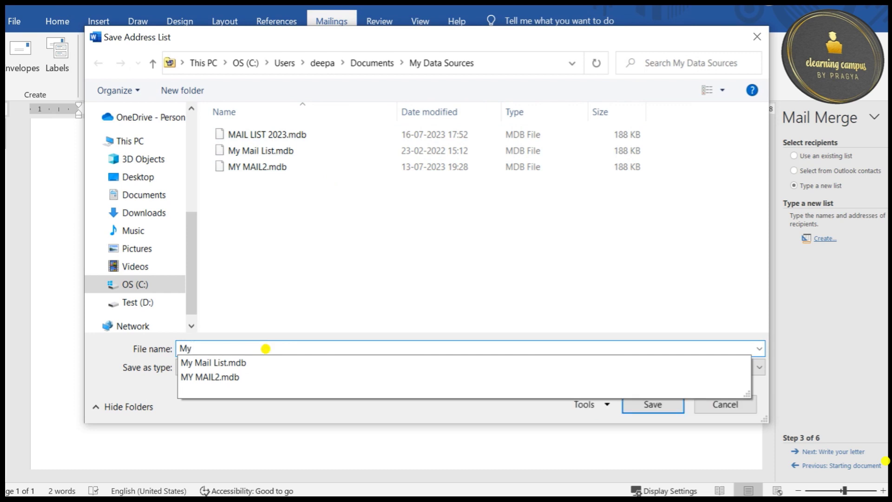
pyautogui.write('DataS')
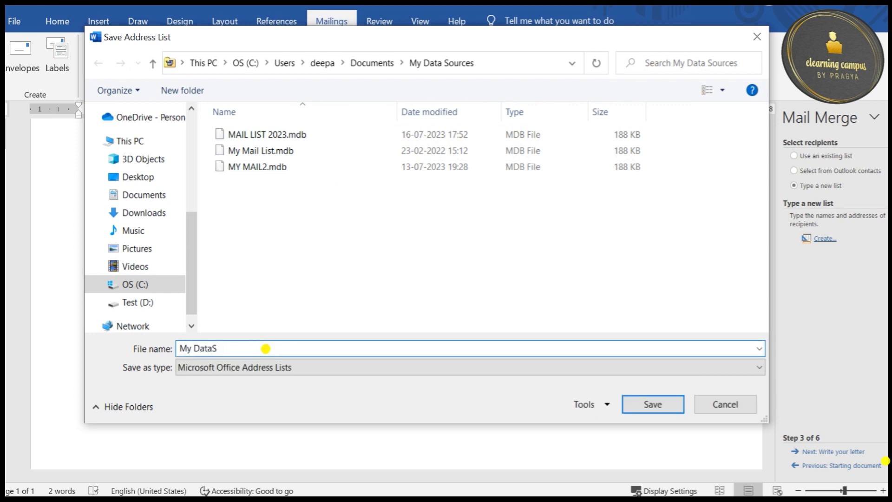
pyautogui.click(650, 404)
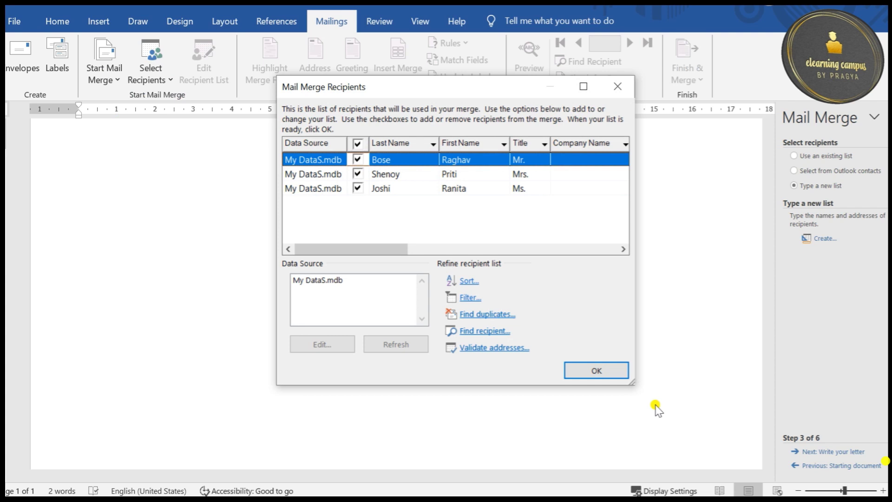
# Accept the My DataS recipients and advance the wizard to step 4, Write your letter.
pyautogui.click(595, 371)
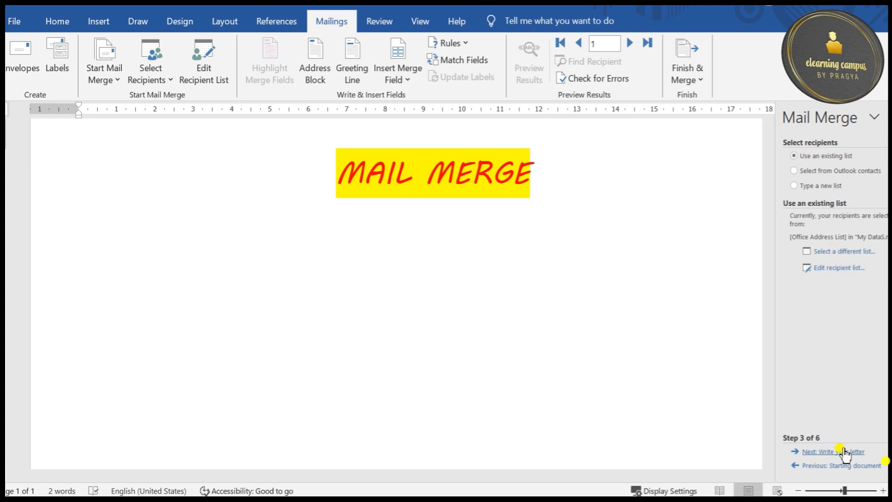
pyautogui.click(842, 451)
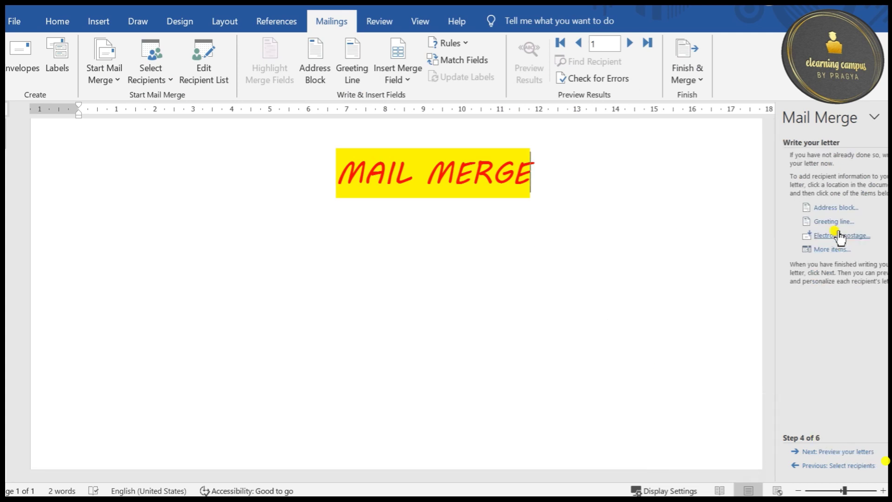
pyautogui.click(826, 208)
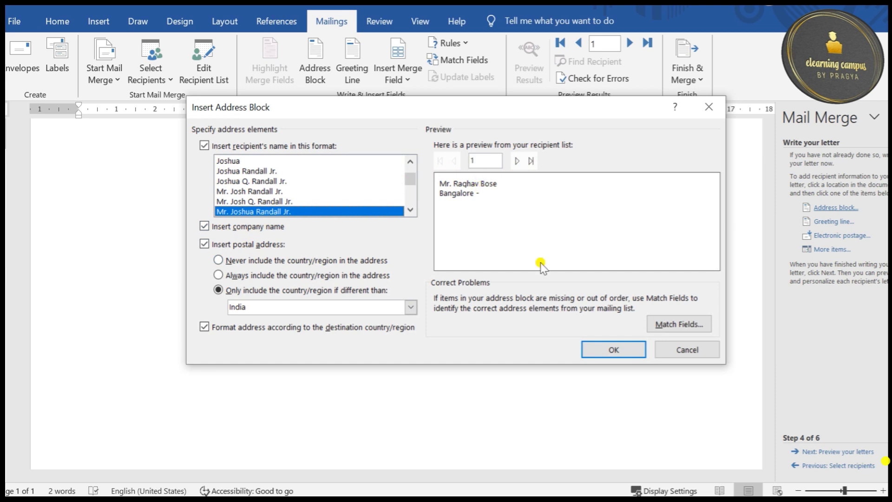
pyautogui.click(688, 350)
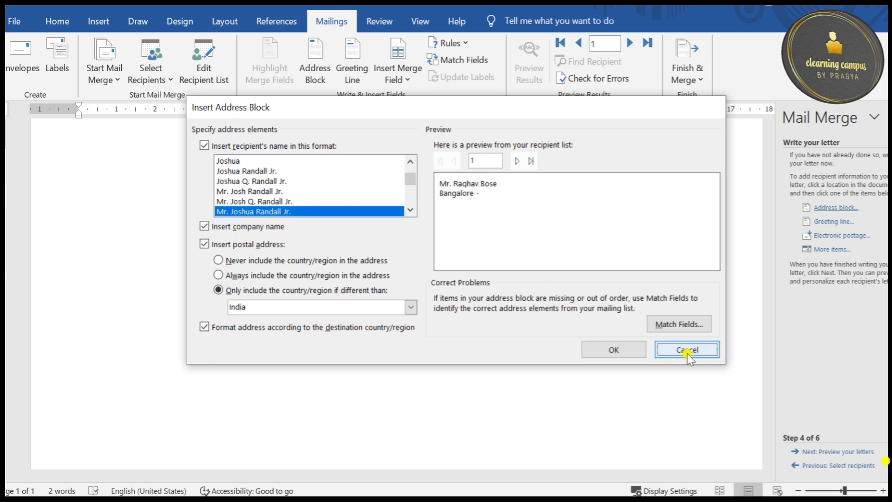
pyautogui.click(832, 223)
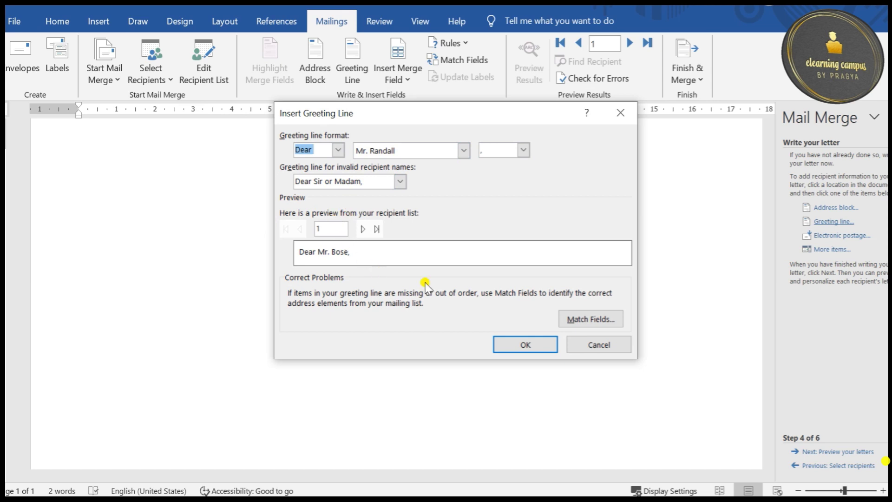
pyautogui.click(595, 347)
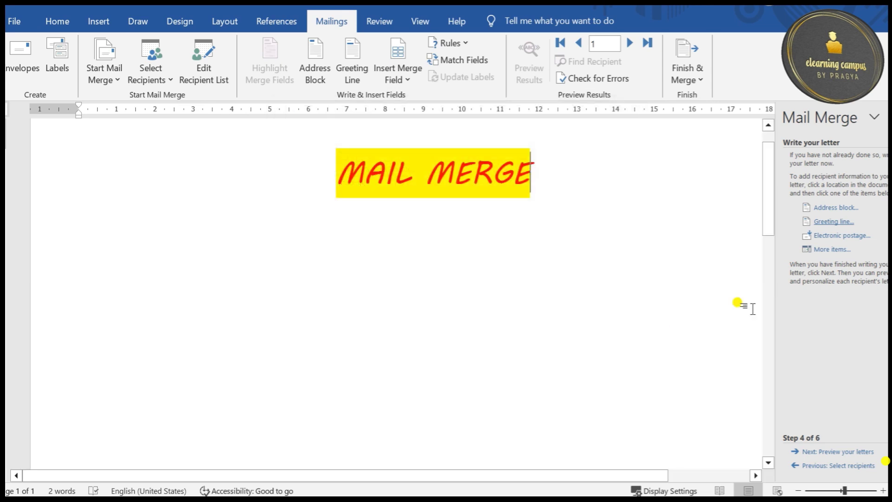
# Insert the «Title» merge field after MAIL MERGE, delete it again, and start a new line.
pyautogui.click(817, 250)
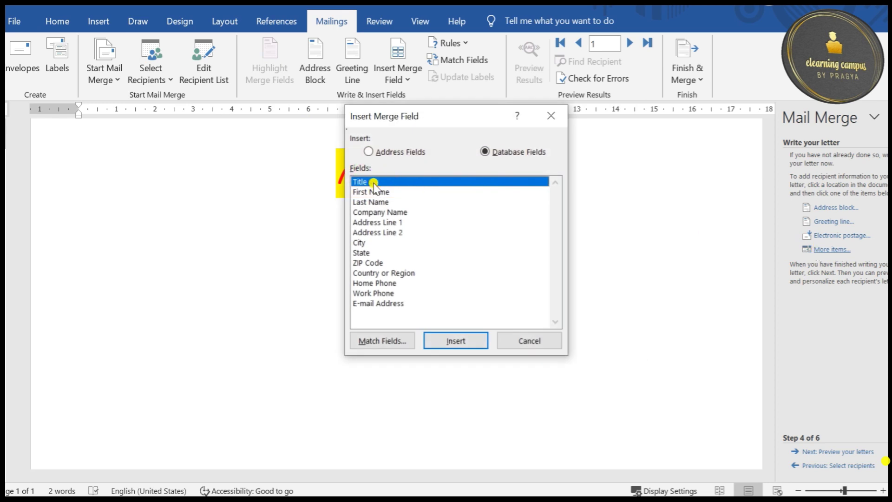
pyautogui.click(453, 340)
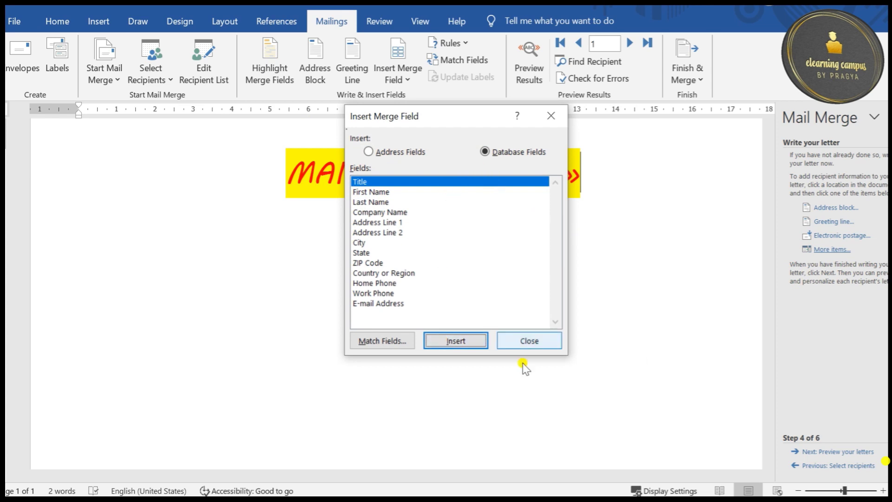
pyautogui.click(520, 341)
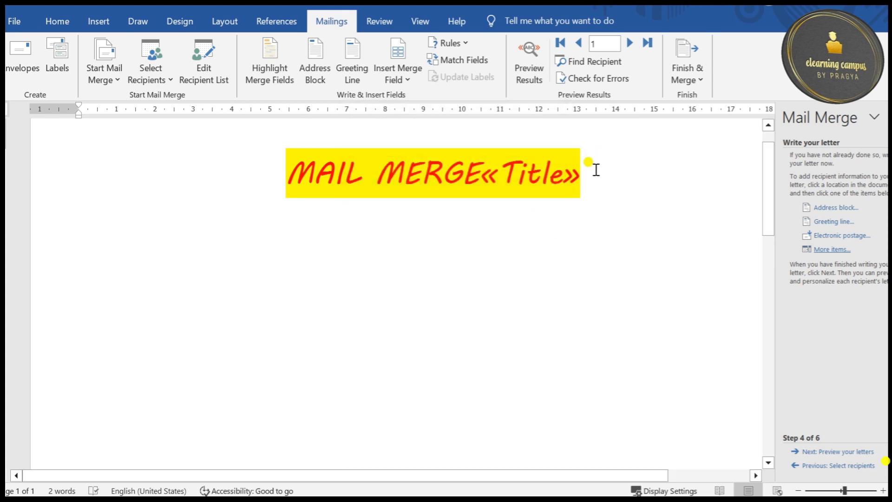
pyautogui.moveTo(570, 172); pyautogui.dragTo(487, 176)
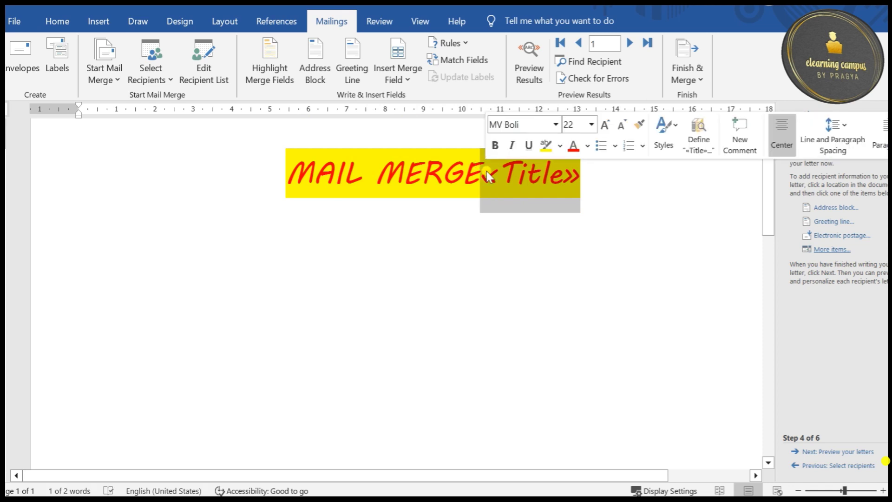
pyautogui.press('Delete')
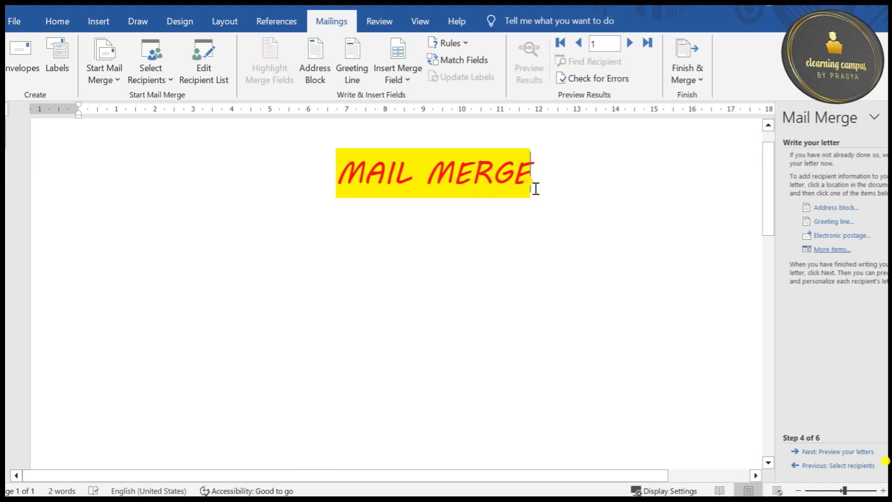
pyautogui.press('Return')
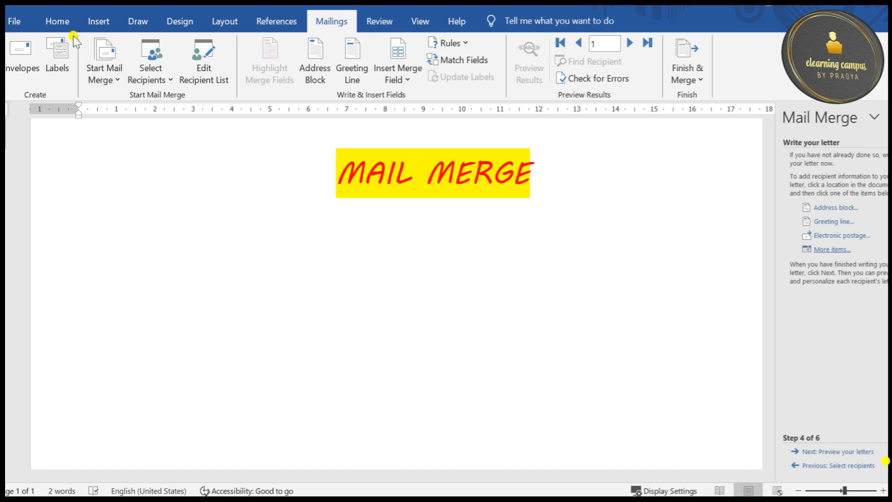
# Set the new line to No Color highlight and black font color.
pyautogui.click(57, 20)
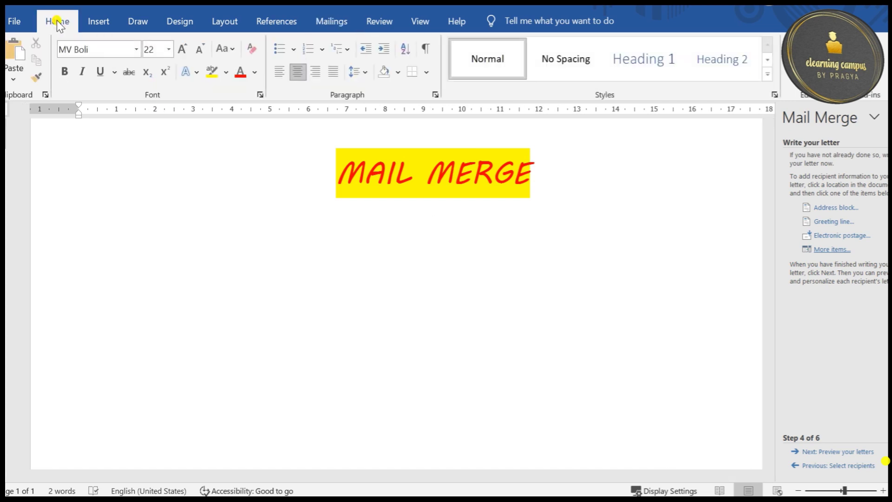
pyautogui.click(226, 72)
pyautogui.click(285, 162)
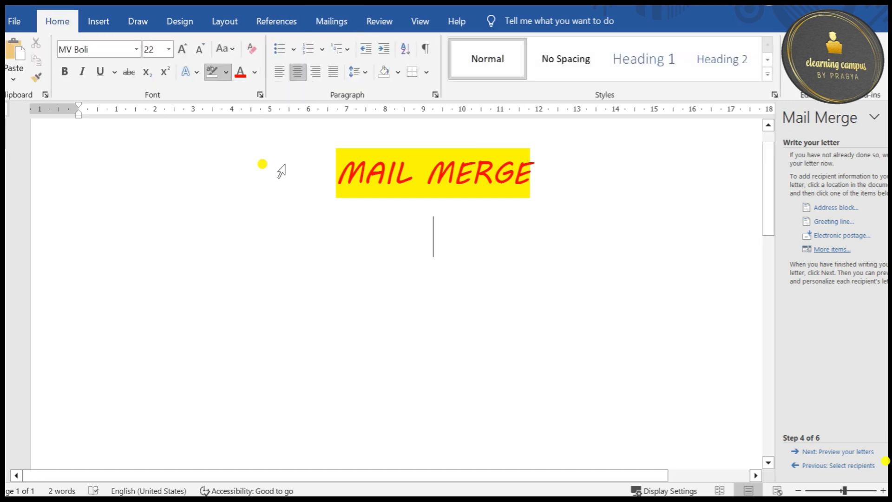
pyautogui.click(254, 72)
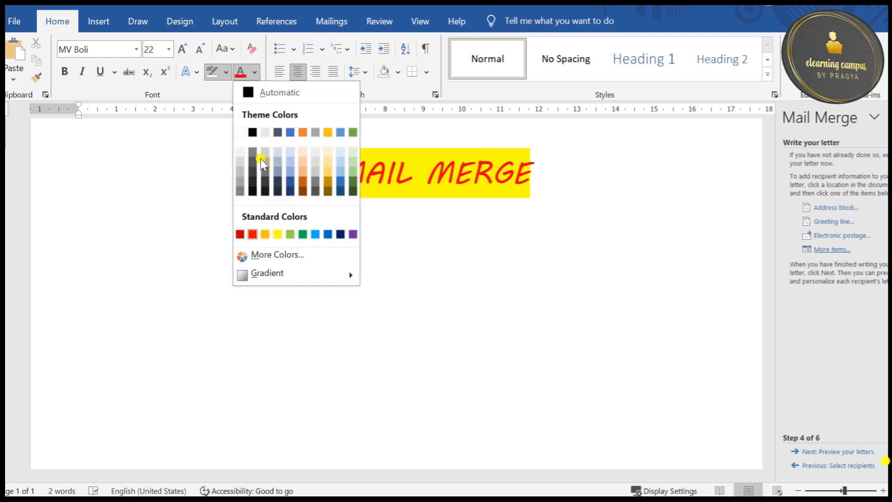
pyautogui.click(253, 133)
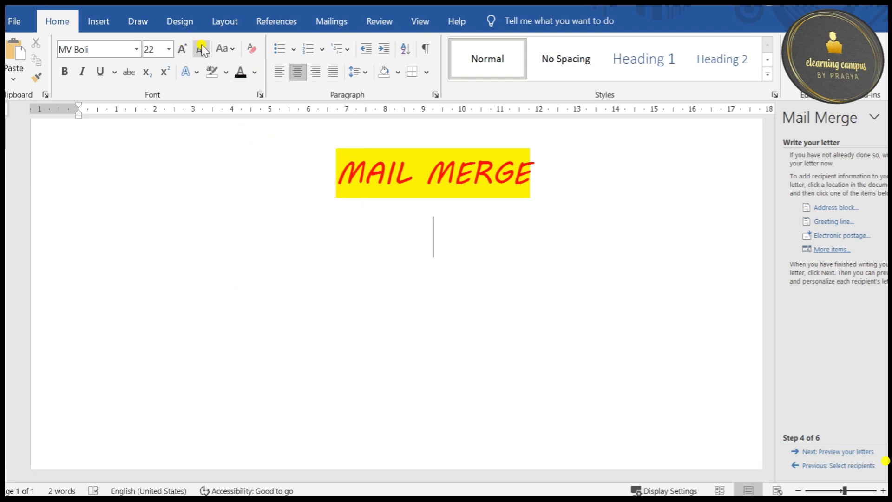
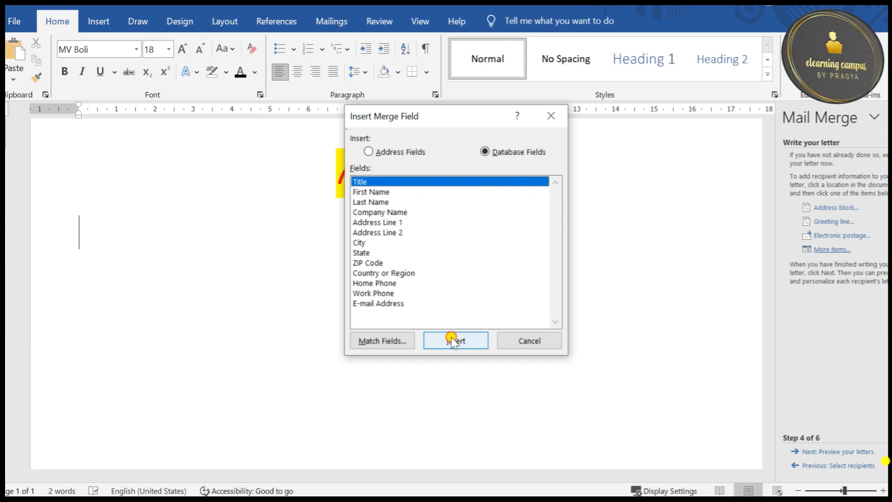
# Insert the «Title», «First_Name», «Last_Name», «Company_Name» and «City» fields in order, then close the field list.
pyautogui.click(379, 192)
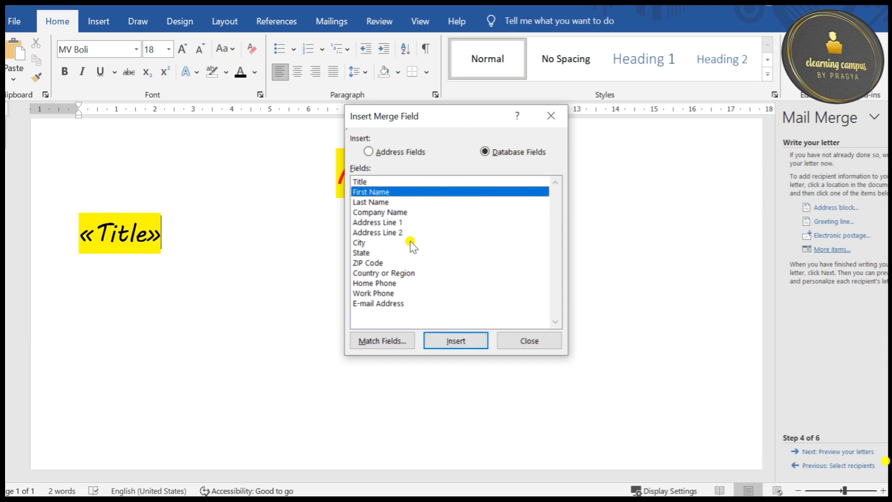
pyautogui.click(449, 341)
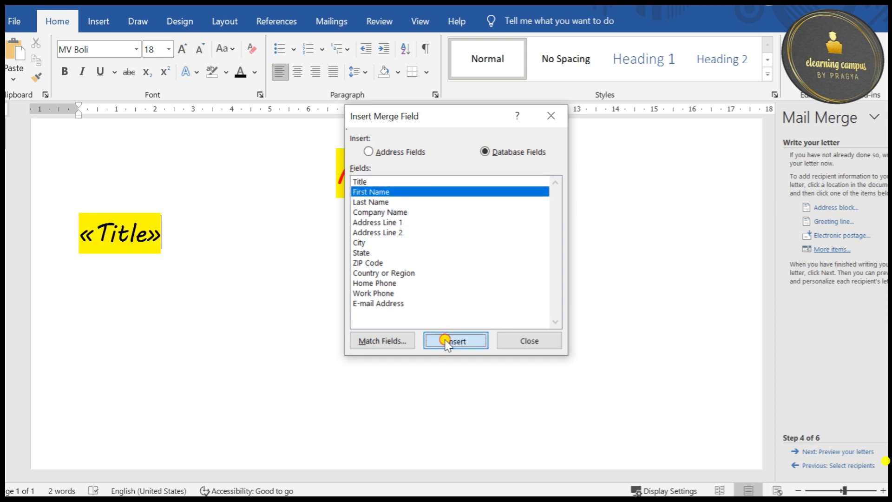
pyautogui.click(372, 201)
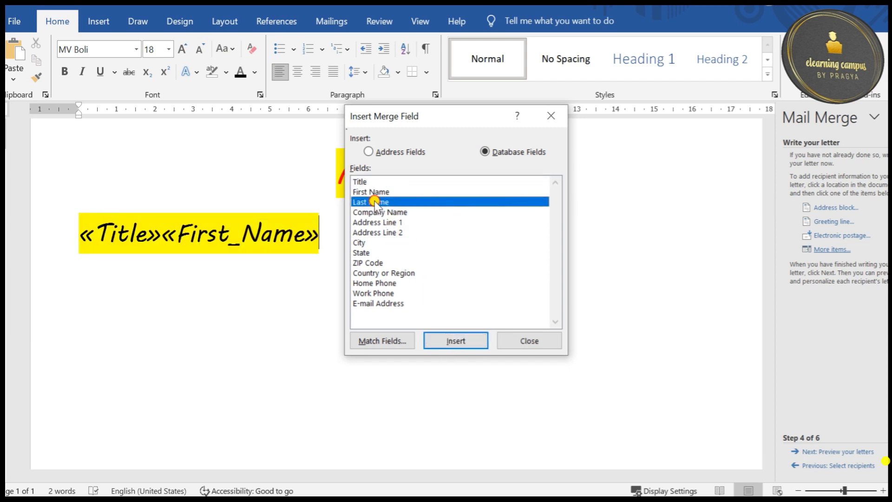
pyautogui.click(440, 341)
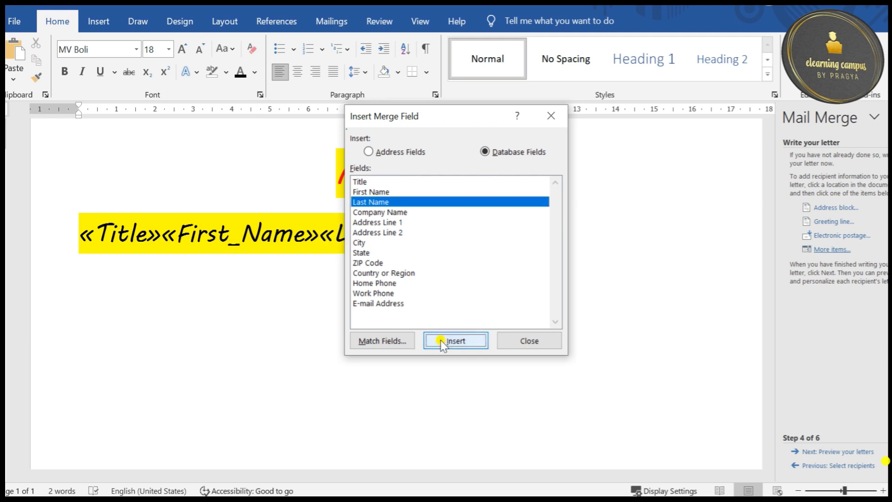
pyautogui.click(388, 213)
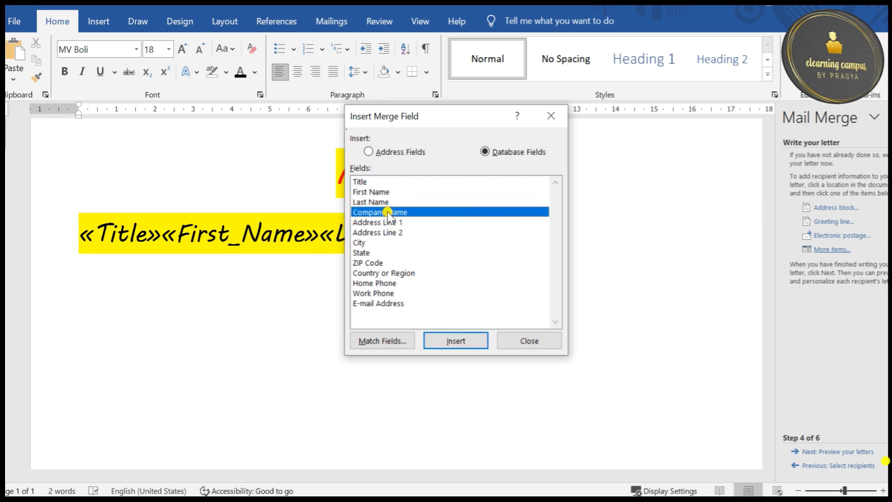
pyautogui.click(454, 343)
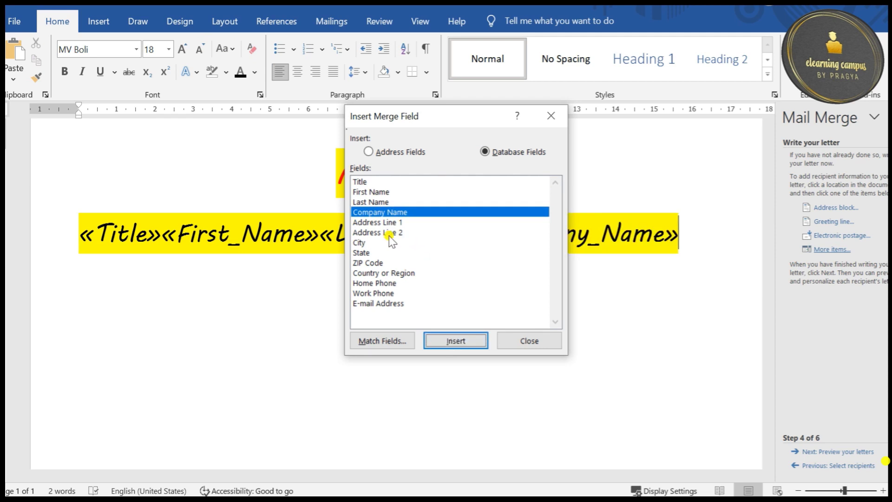
pyautogui.click(365, 243)
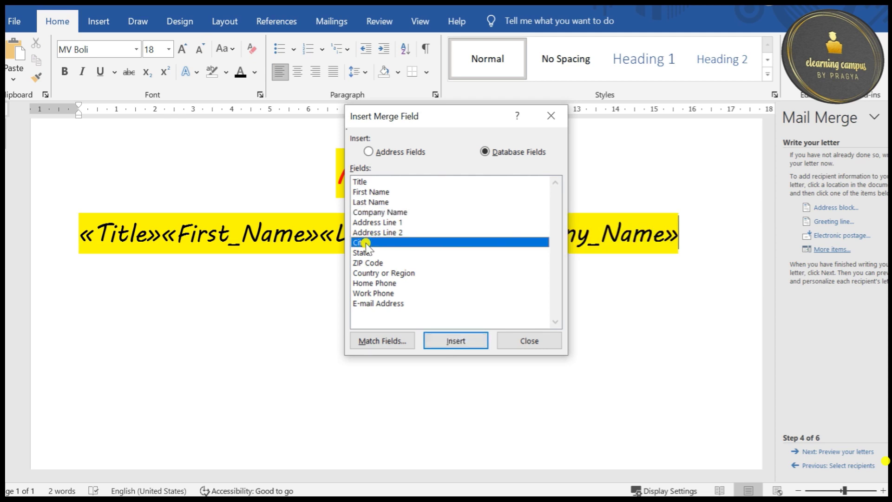
pyautogui.click(449, 345)
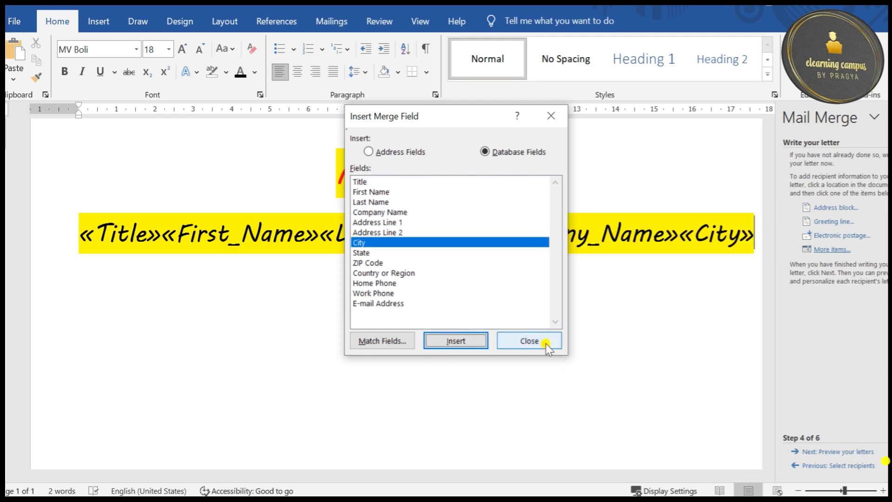
pyautogui.click(545, 344)
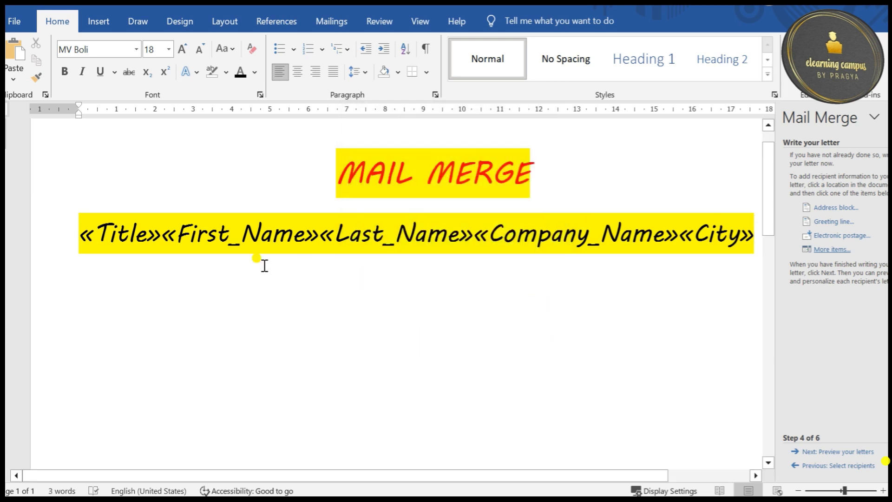
# Separate «Title», «First_Name» and «Last_Name» with spaces.
pyautogui.click(164, 231)
pyautogui.click(336, 236)
pyautogui.click(167, 236)
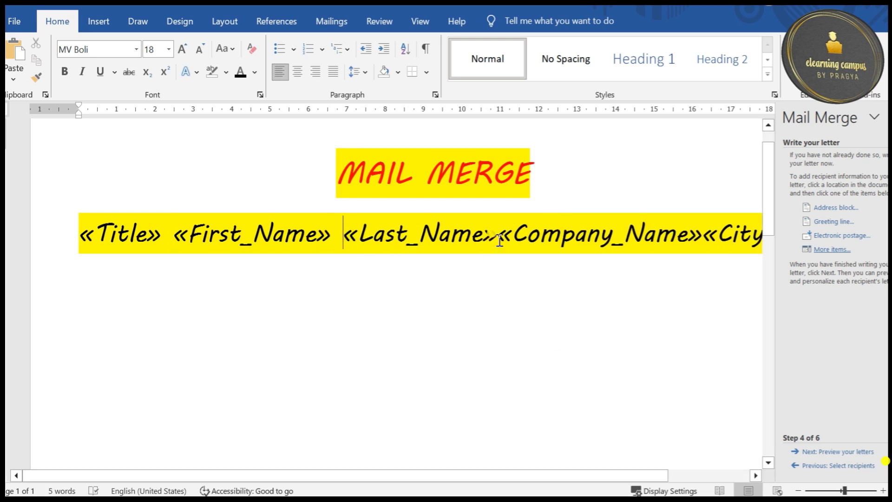
# Move «Company_Name» and «City» onto their own lines and add an empty line below «City».
pyautogui.press('Return')
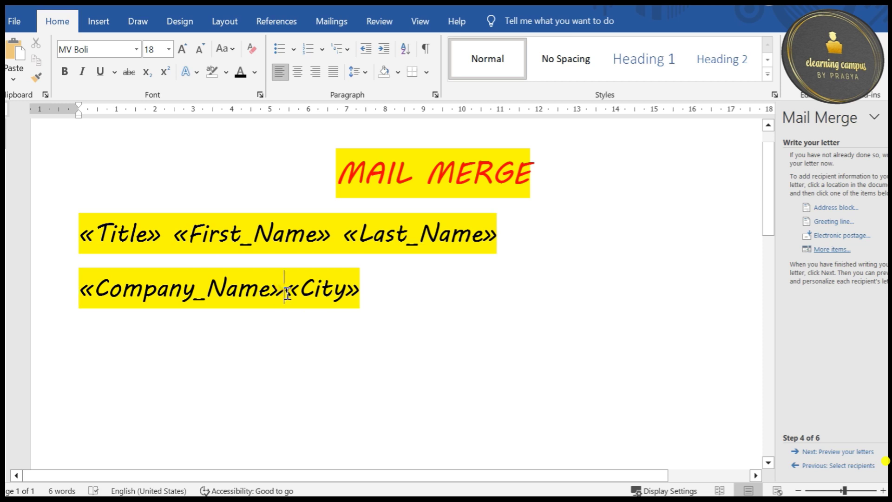
pyautogui.press('Return')
pyautogui.click(235, 365)
pyautogui.press('Return')
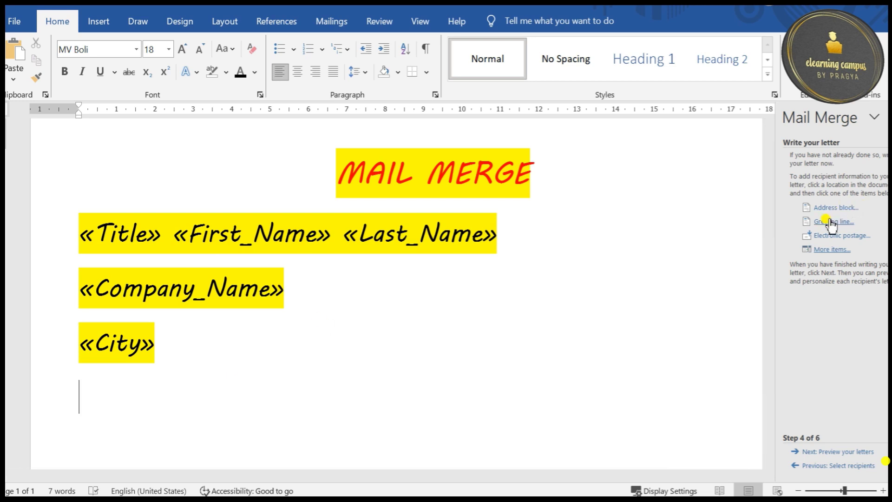
# Insert a «GreetingLine» field with default greeting settings below «City».
pyautogui.click(827, 251)
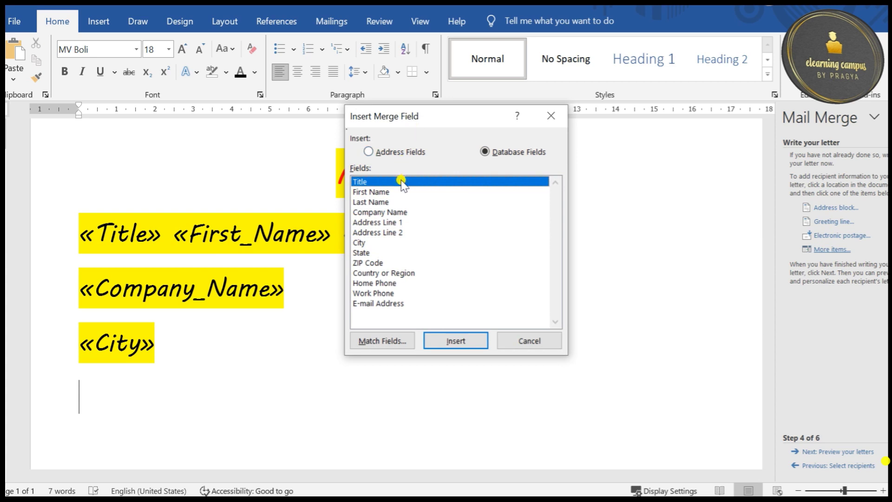
pyautogui.click(540, 340)
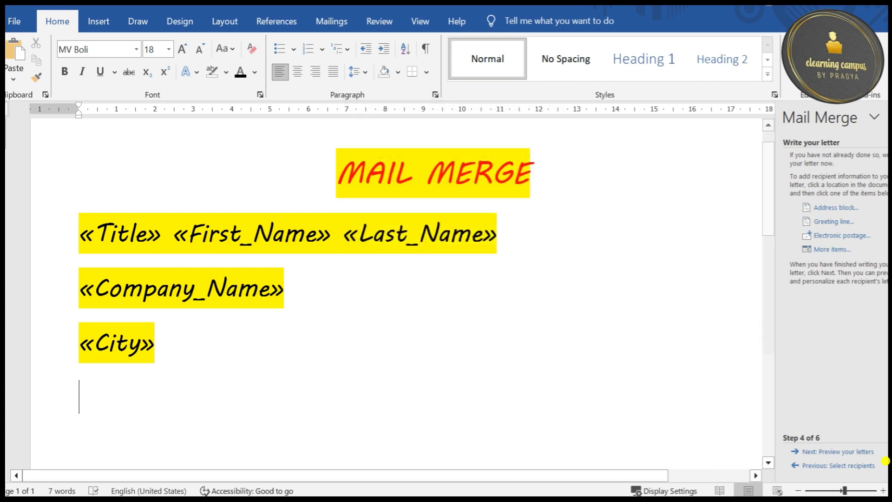
pyautogui.click(840, 225)
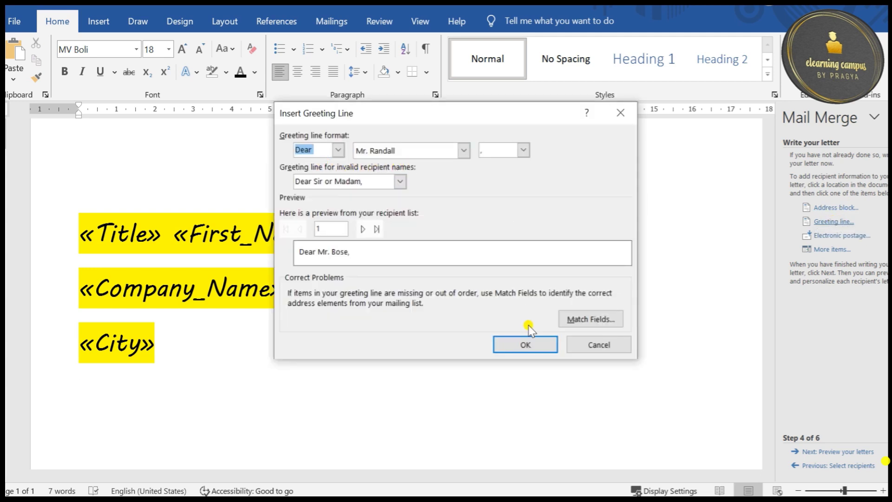
pyautogui.click(533, 346)
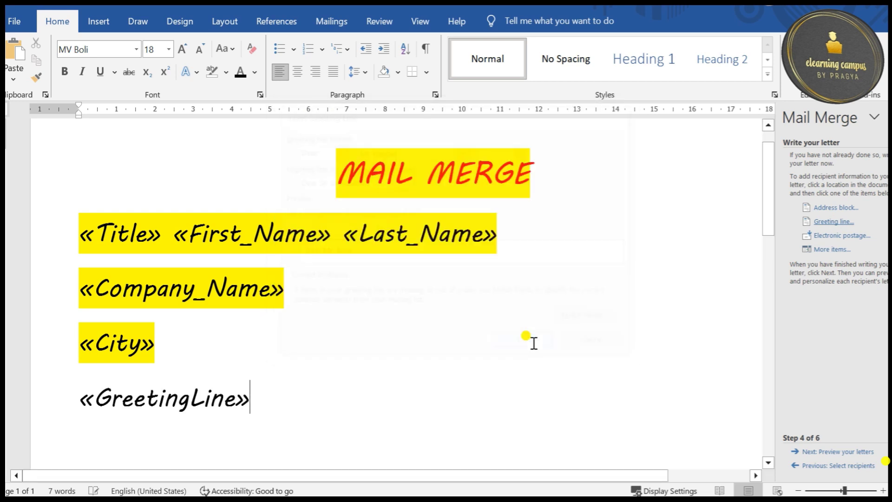
# Paste the invitation body text on a new line below the greeting line.
pyautogui.press('Return')
pyautogui.hotkey('ctrl', 'v')
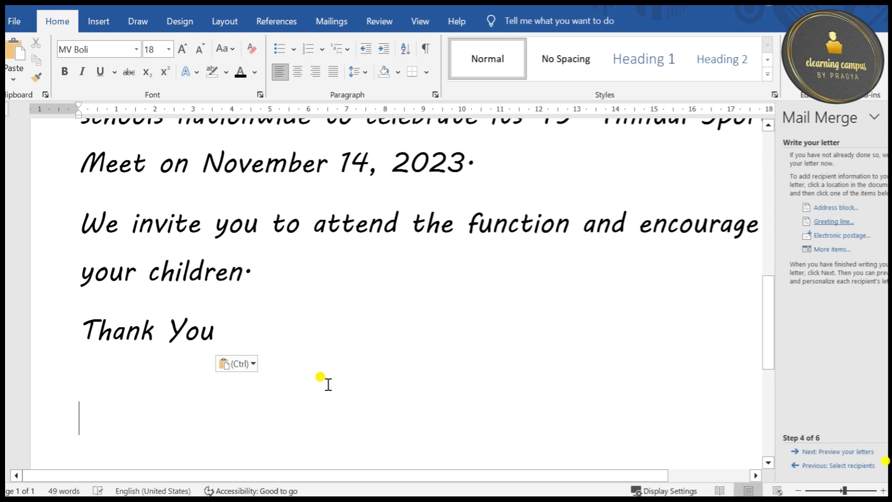
pyautogui.hotkey('ctrl', 'Home')
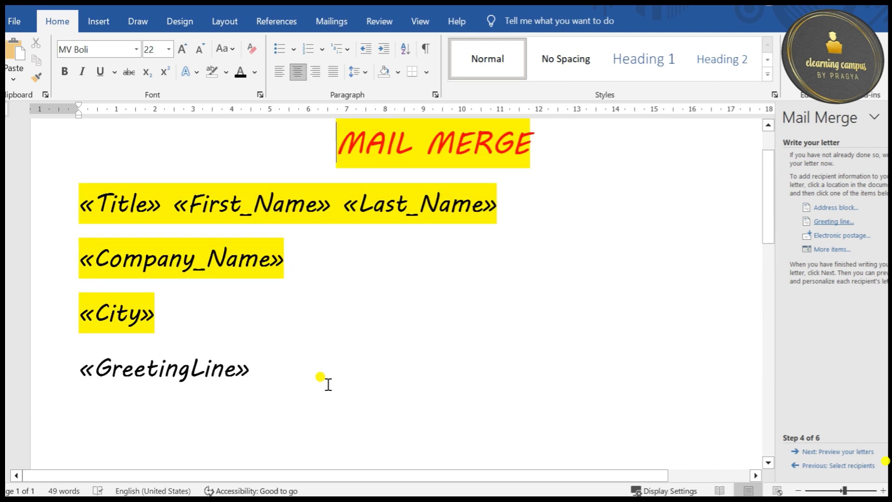
# Set the highlight on the Title, Company_Name and City field lines to No Color.
pyautogui.moveTo(174, 313); pyautogui.dragTo(89, 219)
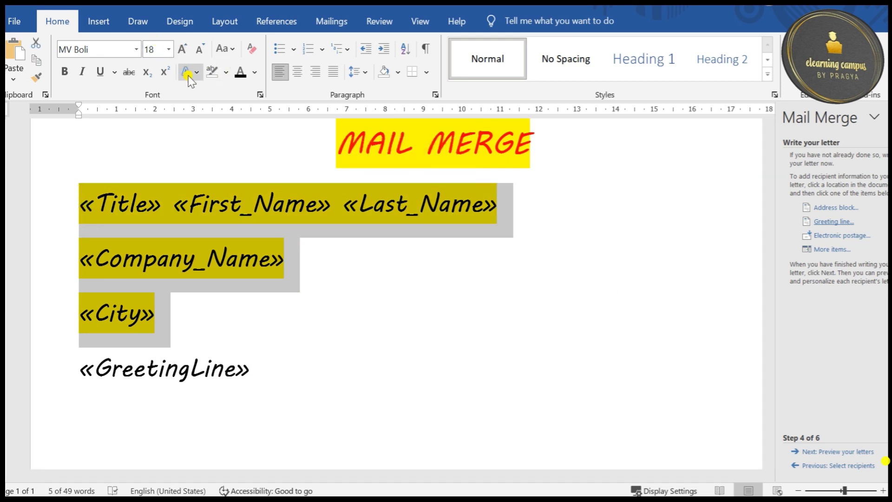
pyautogui.click(228, 73)
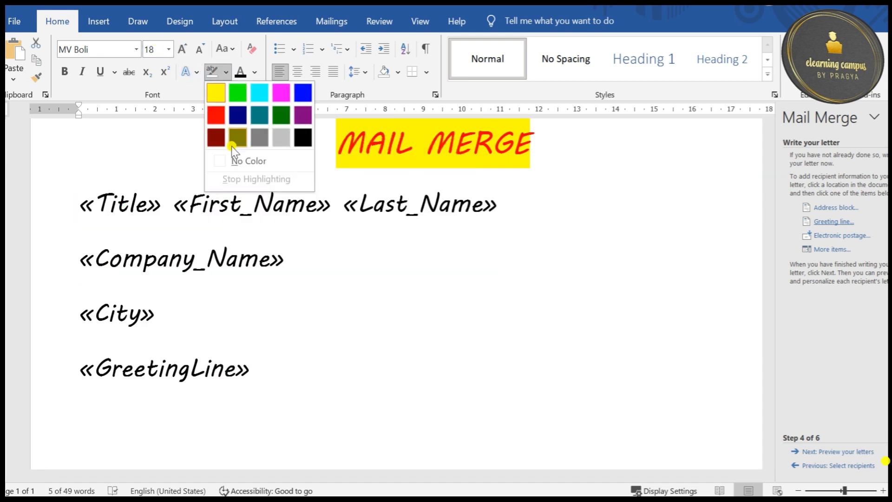
pyautogui.click(236, 161)
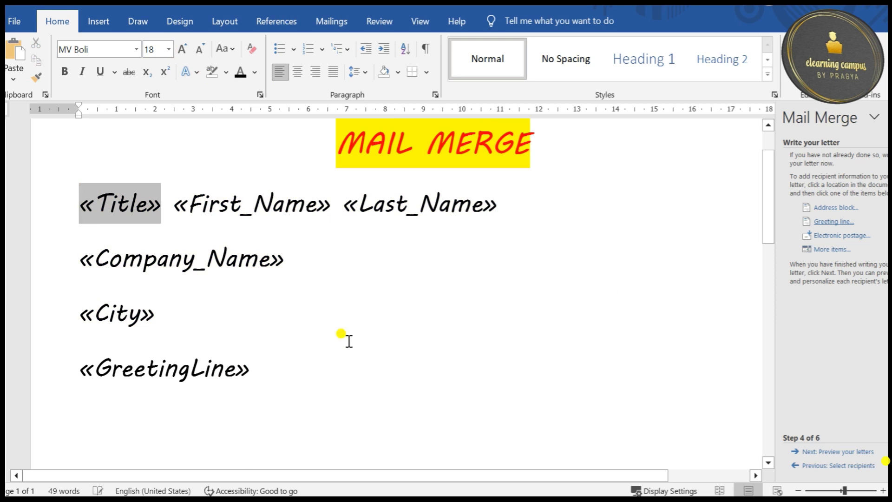
pyautogui.click(346, 335)
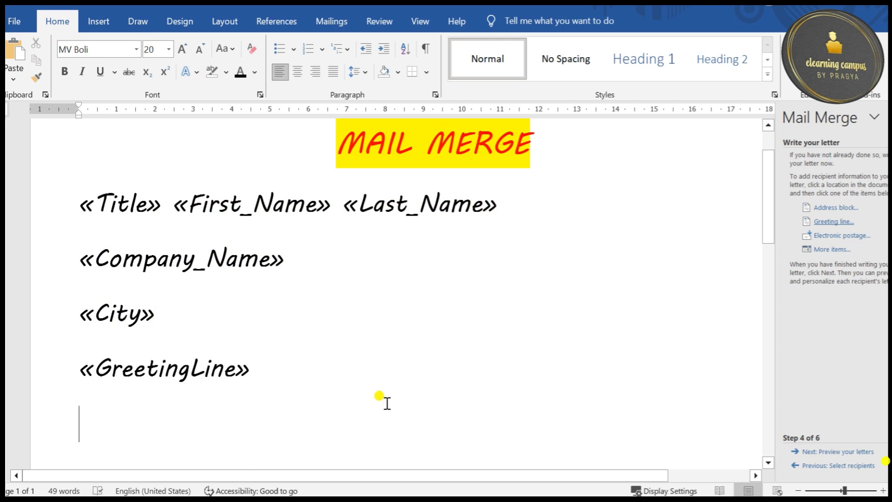
# Join the invitation paragraph under «GreetingLine» and decrease the whole letter's font size three steps.
pyautogui.press('Delete')
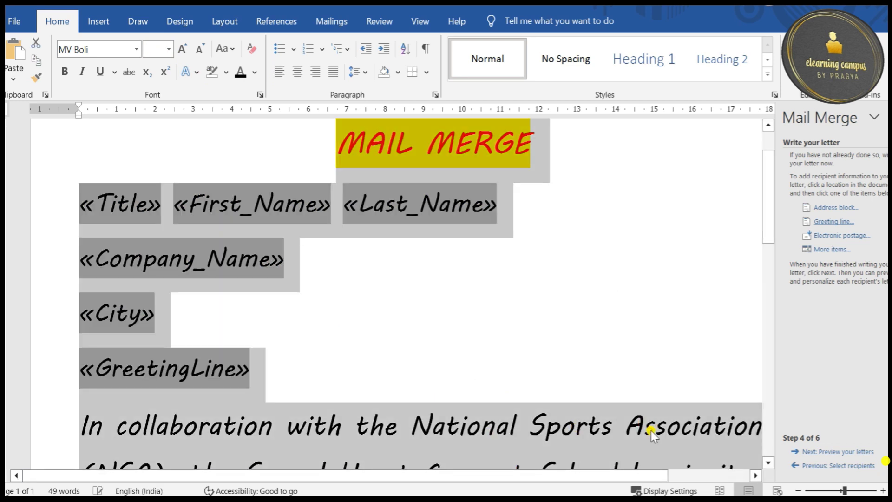
pyautogui.hotkey('ctrl', 'a')
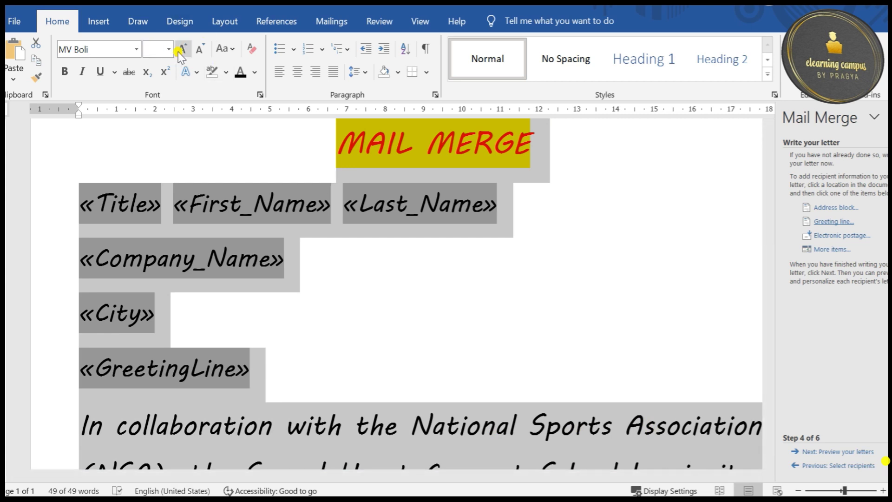
pyautogui.click(199, 49)
pyautogui.click(199, 49)
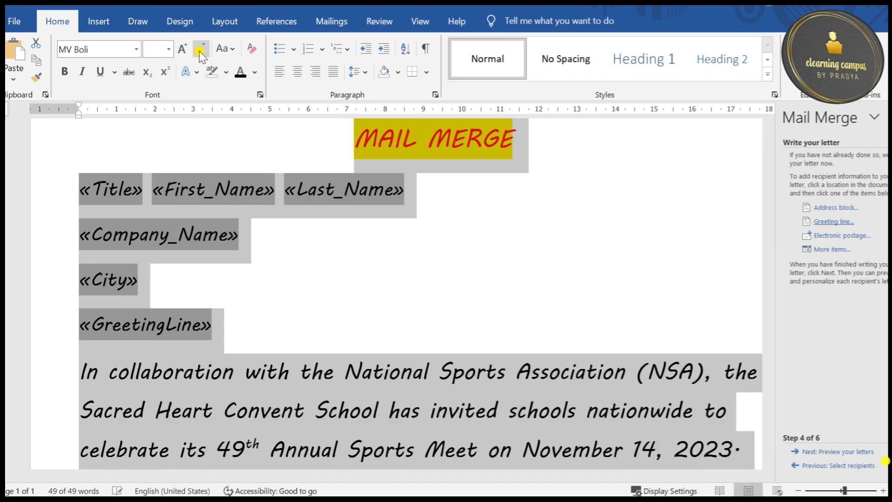
pyautogui.click(199, 49)
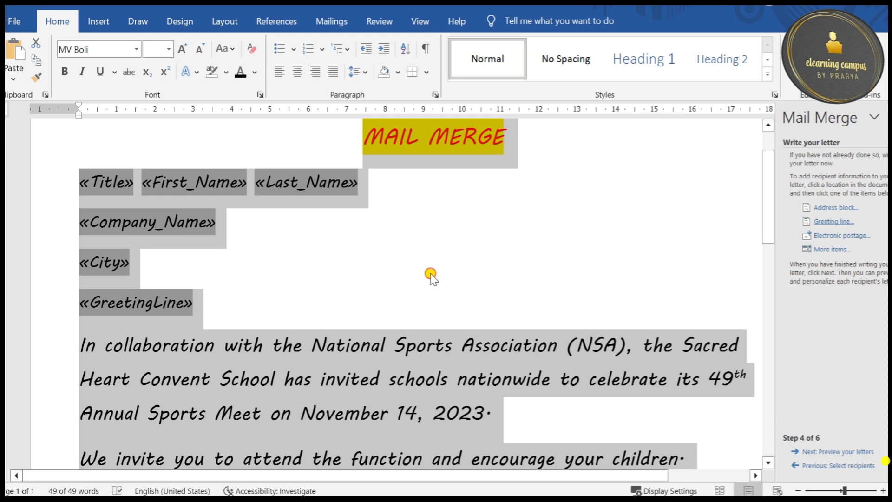
pyautogui.click(475, 277)
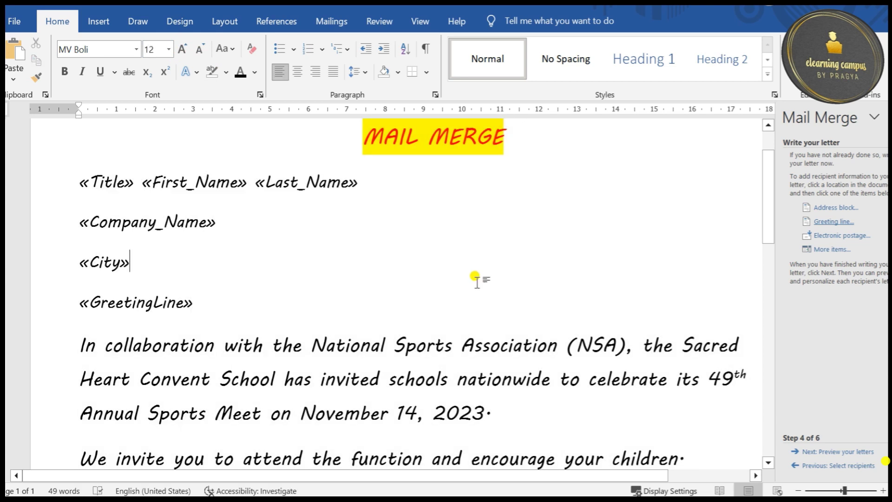
# Switch to previewing the merged letters and inspect the recipient's name line.
pyautogui.click(821, 453)
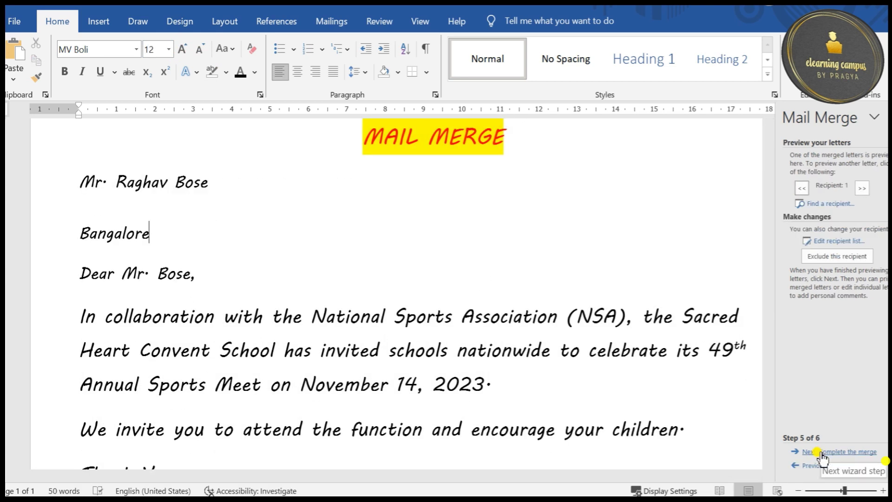
pyautogui.click(79, 198)
pyautogui.moveTo(87, 206); pyautogui.dragTo(179, 213)
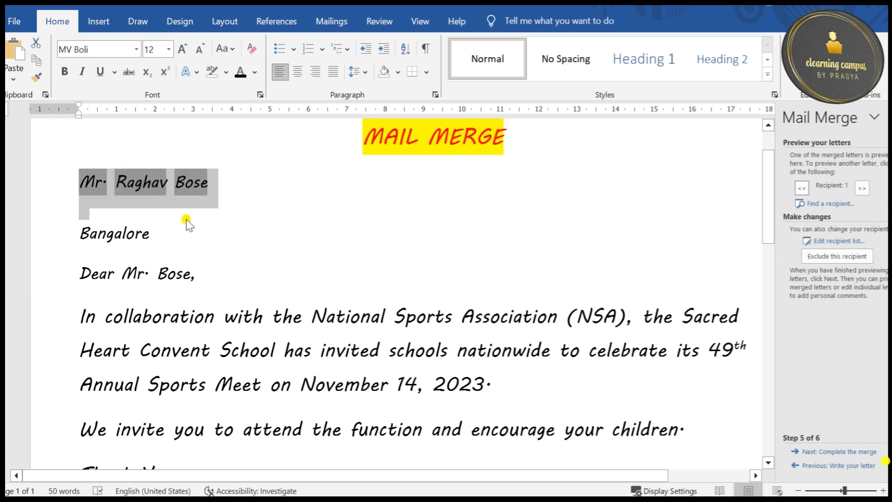
pyautogui.click(187, 219)
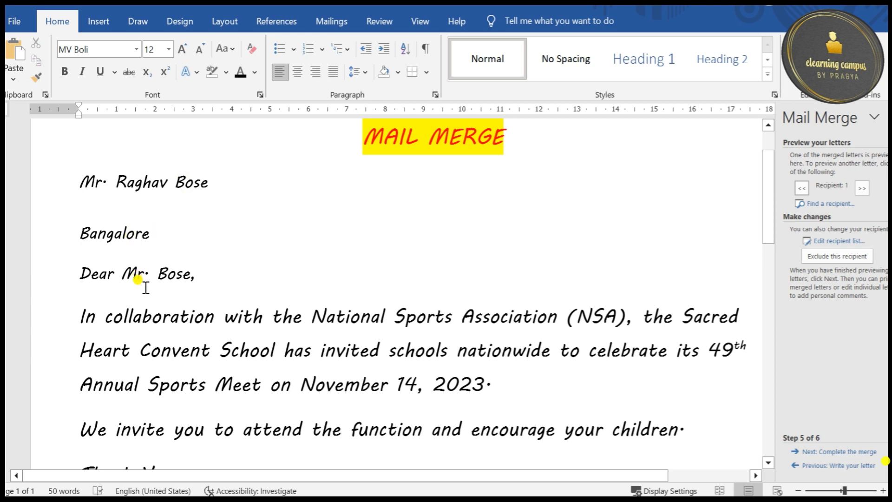
pyautogui.press('Down')
pyautogui.press('Down')
pyautogui.press('Down')
pyautogui.press('Down')
pyautogui.press('Down')
pyautogui.press('Down')
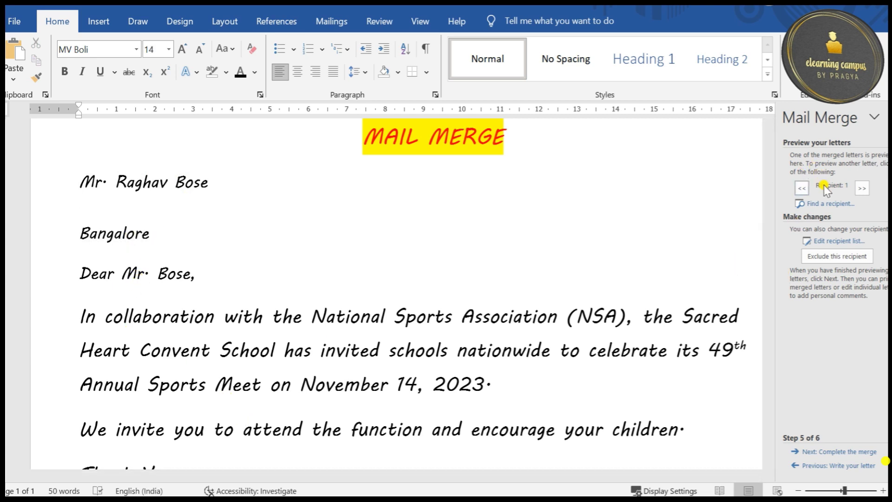
# Browse forward to the third recipient's letter, then back to the second.
pyautogui.click(863, 188)
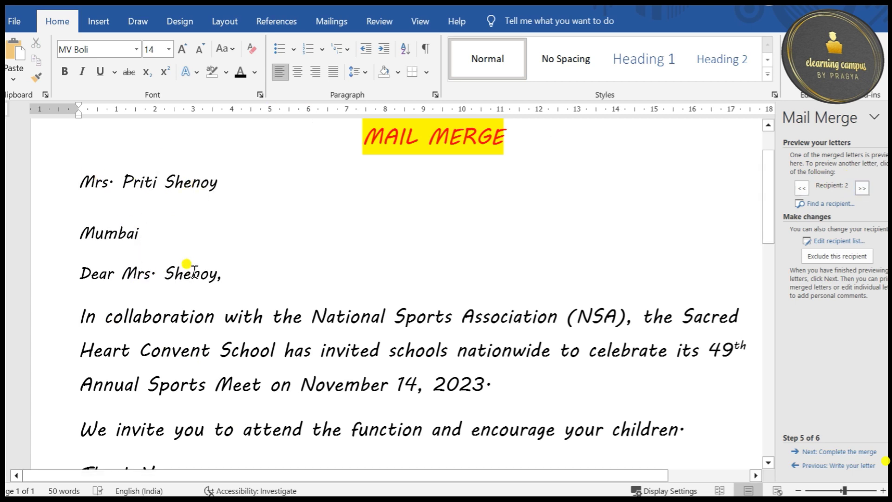
pyautogui.click(863, 189)
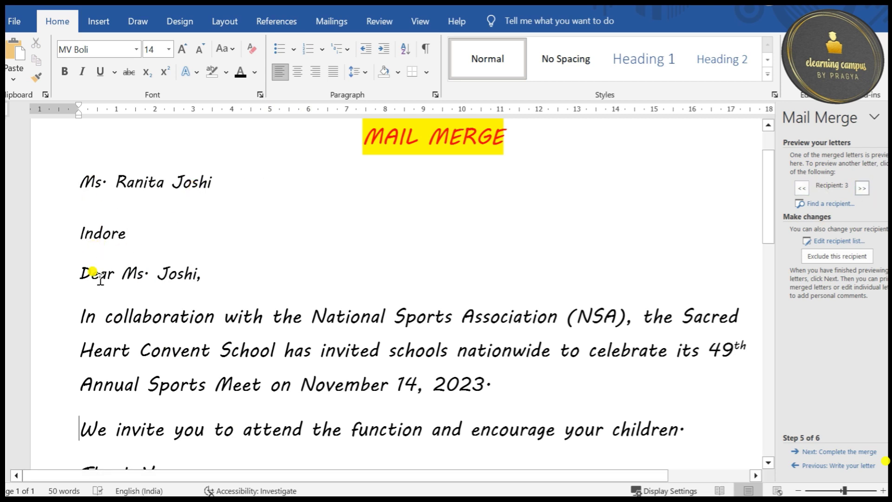
pyautogui.click(801, 189)
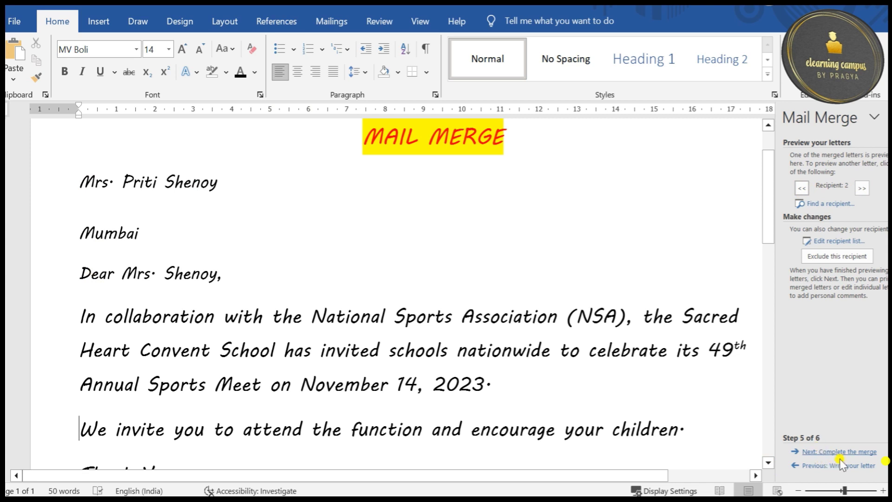